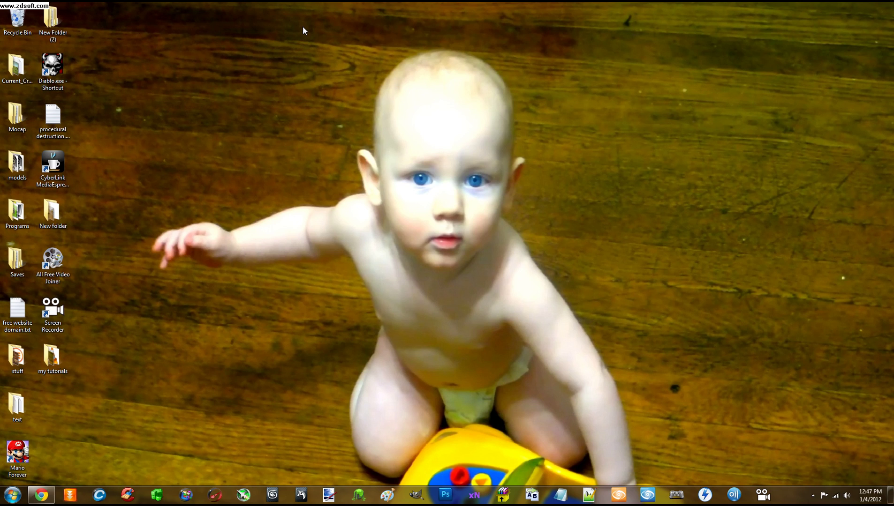
- Start Mudbox 2012 from its taskbar icon on the Windows desktop
{"action": "left_click_drag", "start_coordinate": [303, 27], "coordinate": [596, 276]}
{"action": "left_click_drag", "start_coordinate": [325, 26], "coordinate": [585, 268]}
{"action": "left_click", "coordinate": [301, 494]}
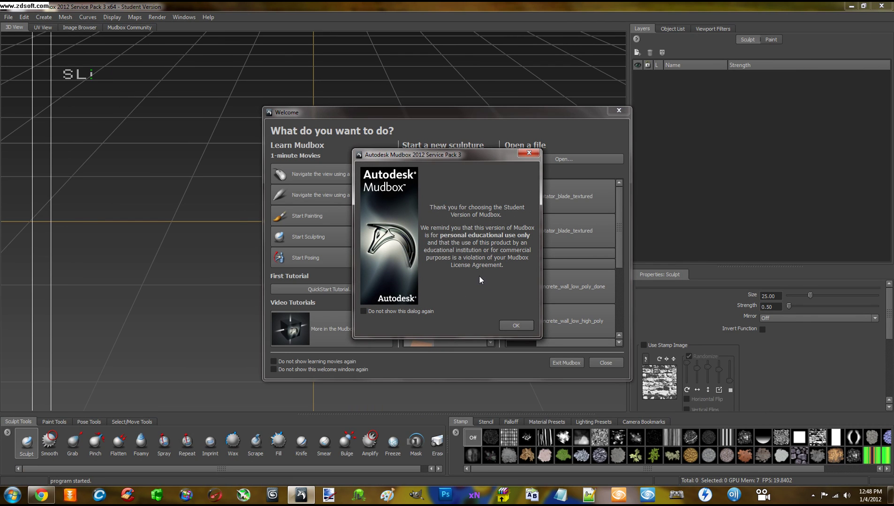
- Dismiss the Student Version notice and close the Mudbox Welcome window
{"action": "left_click", "coordinate": [515, 325]}
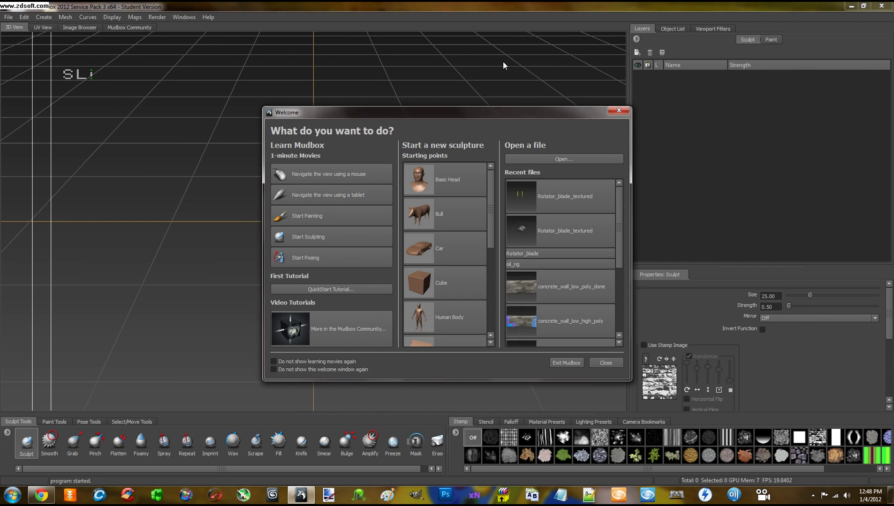
{"action": "left_click_drag", "start_coordinate": [480, 114], "coordinate": [448, 100]}
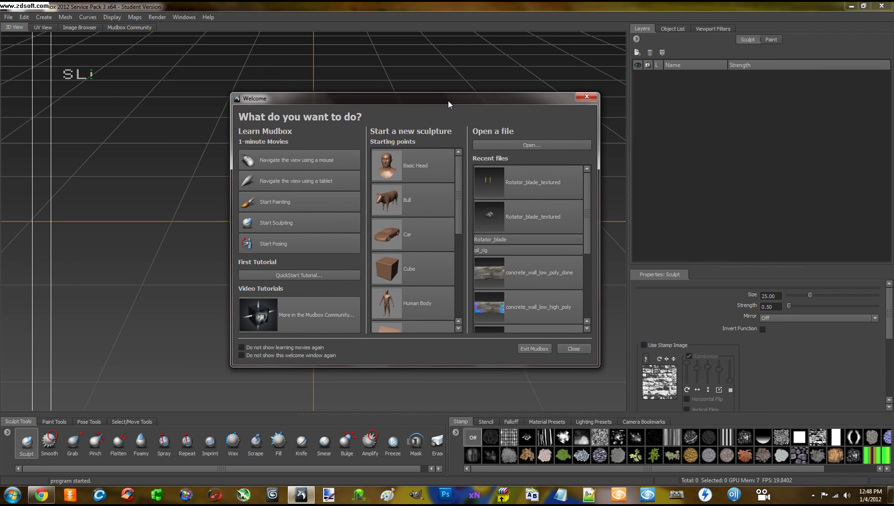
{"action": "left_click", "coordinate": [564, 347]}
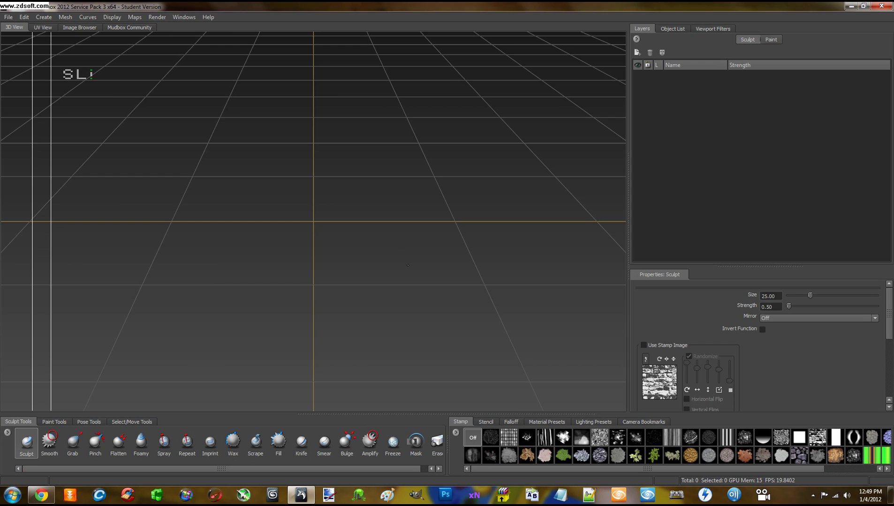
- Quit Mudbox 2012 to return to the Windows desktop
{"action": "left_click_drag", "start_coordinate": [393, 259], "coordinate": [395, 265], "text": "alt"}
{"action": "left_click", "coordinate": [10, 17]}
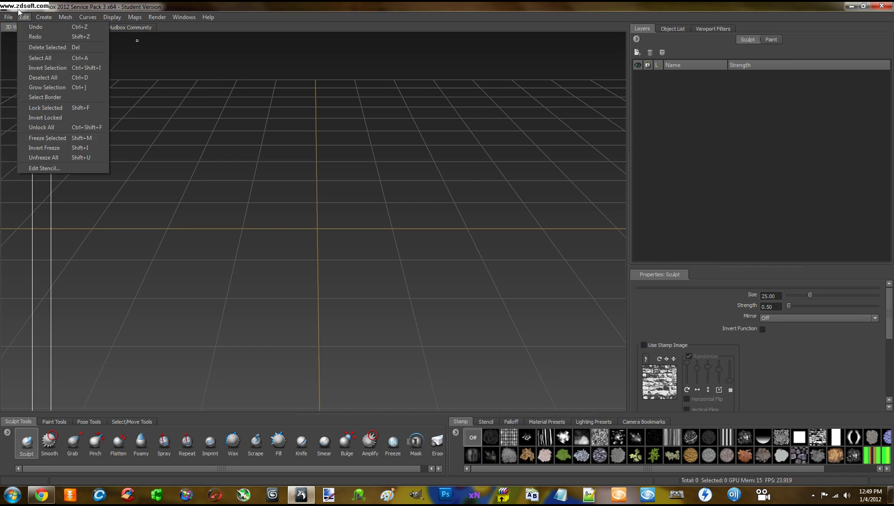
{"action": "left_click", "coordinate": [93, 6]}
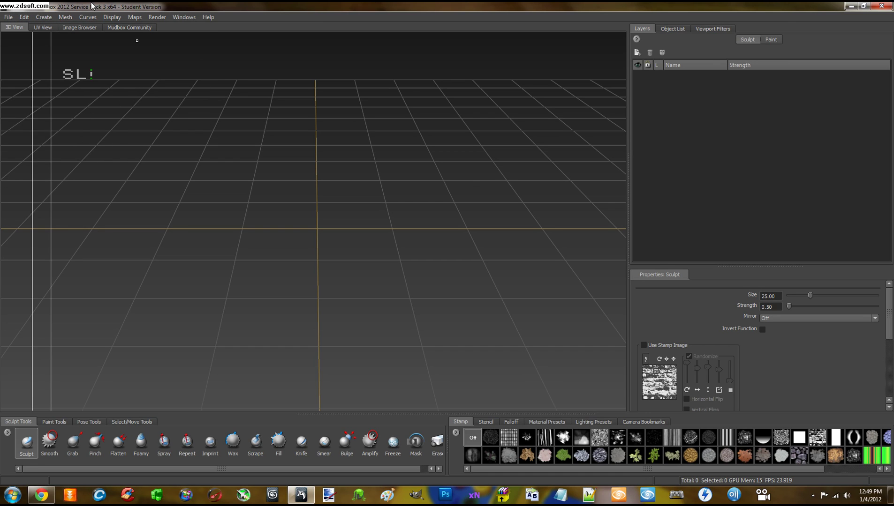
{"action": "left_click", "coordinate": [881, 6]}
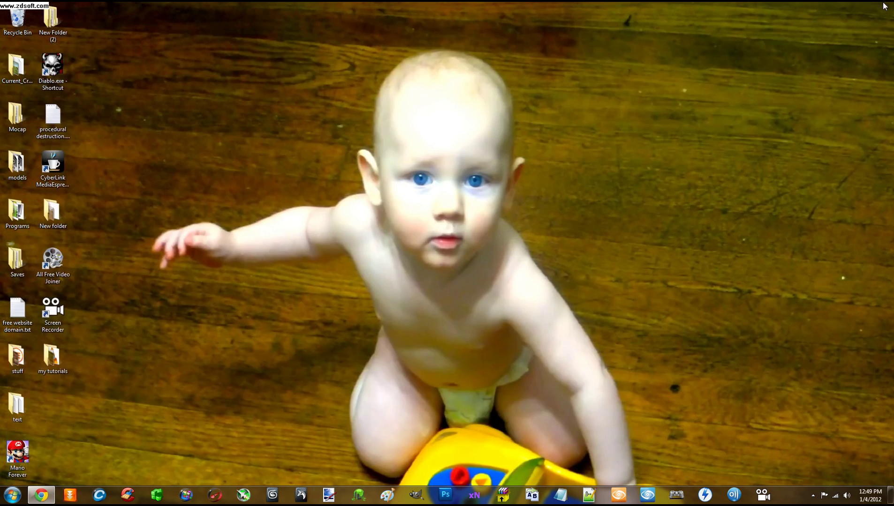
- Launch 3ds Max 2012, saving the CryENGINE settings and continuing past the splash
{"action": "left_click", "coordinate": [272, 497]}
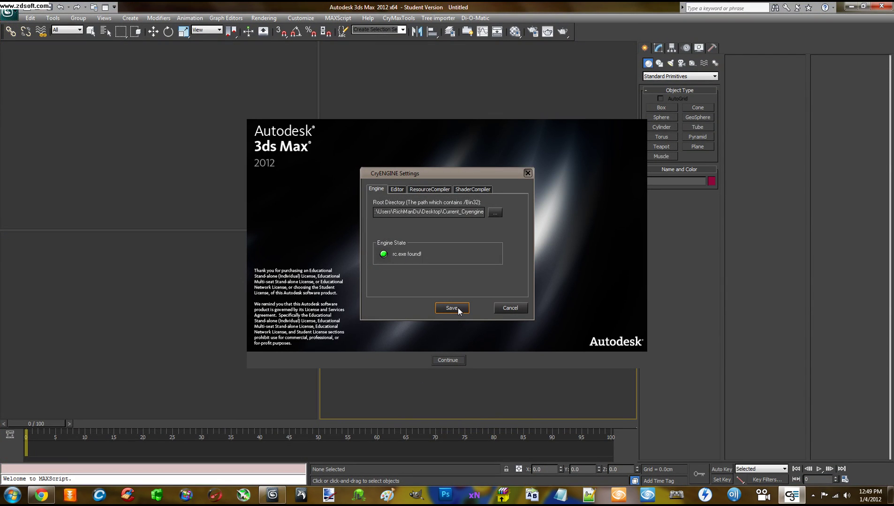
{"action": "left_click", "coordinate": [457, 307]}
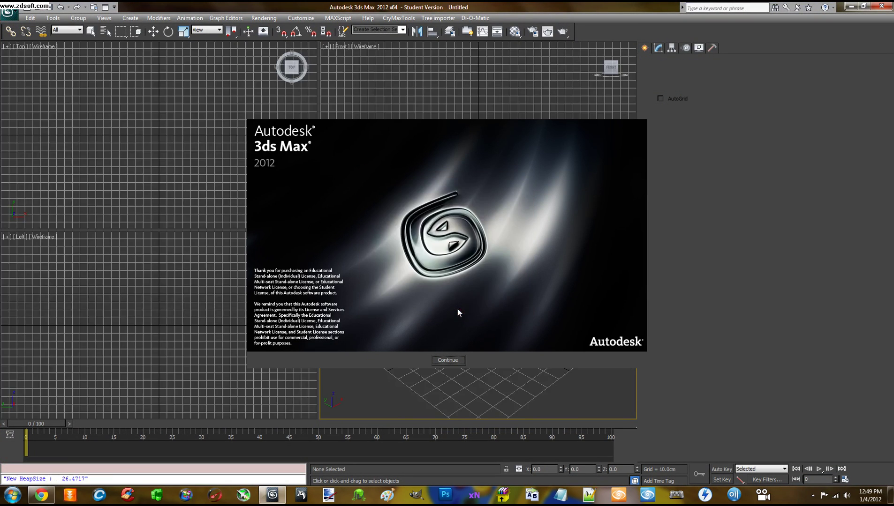
{"action": "left_click", "coordinate": [447, 359]}
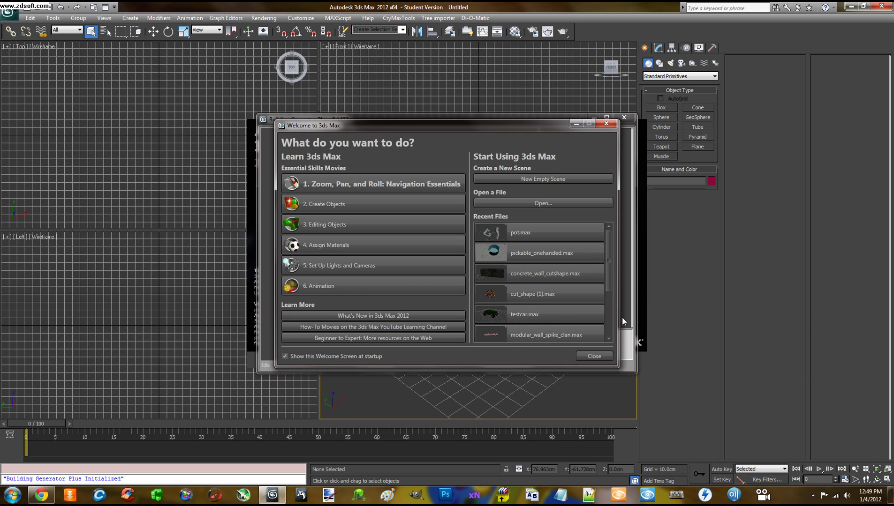
- Close the Welcome screen and exit the Building Generator Plus window
{"action": "left_click", "coordinate": [584, 355]}
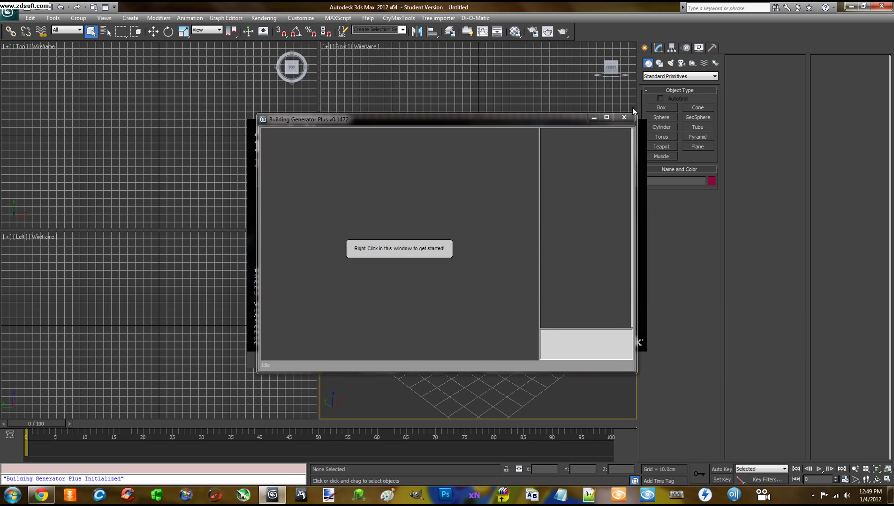
{"action": "left_click", "coordinate": [624, 118]}
{"action": "left_click", "coordinate": [438, 279]}
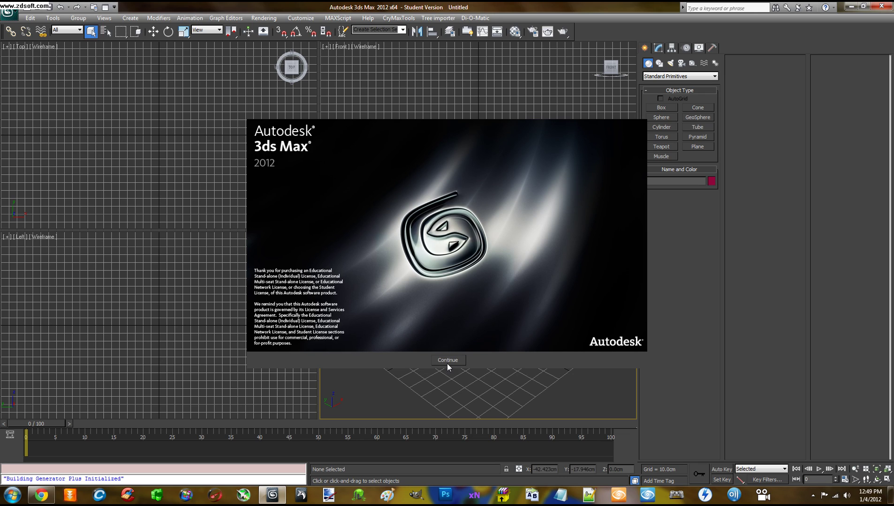
{"action": "left_click", "coordinate": [448, 360]}
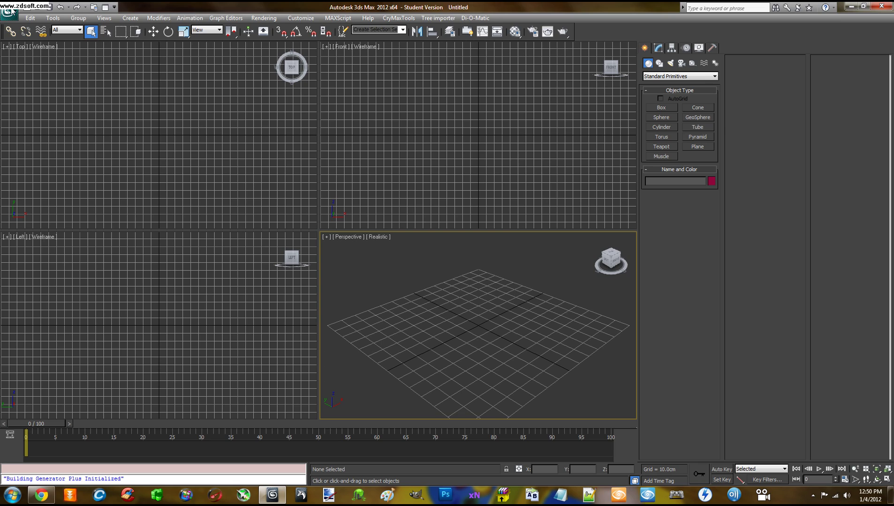
- Maximize the Perspective viewport so it fills the workspace
{"action": "left_click", "coordinate": [10, 11]}
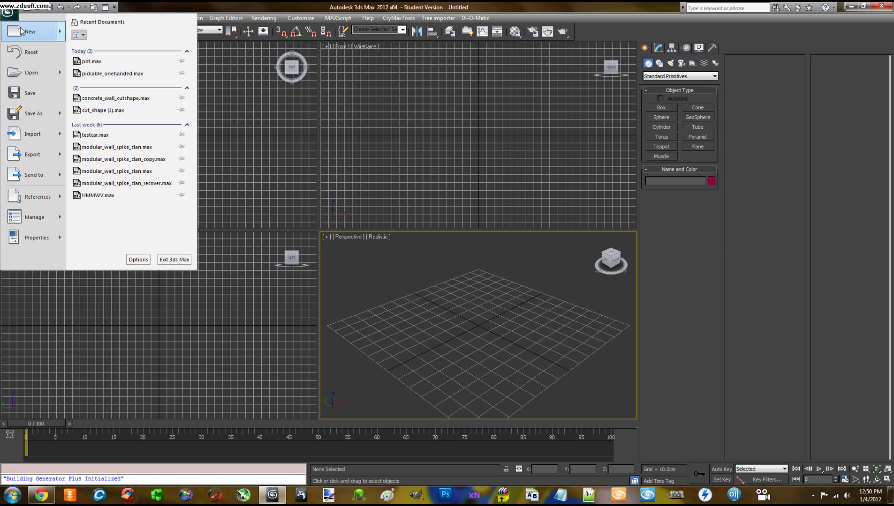
{"action": "mouse_move", "coordinate": [20, 30]}
{"action": "left_click", "coordinate": [96, 54]}
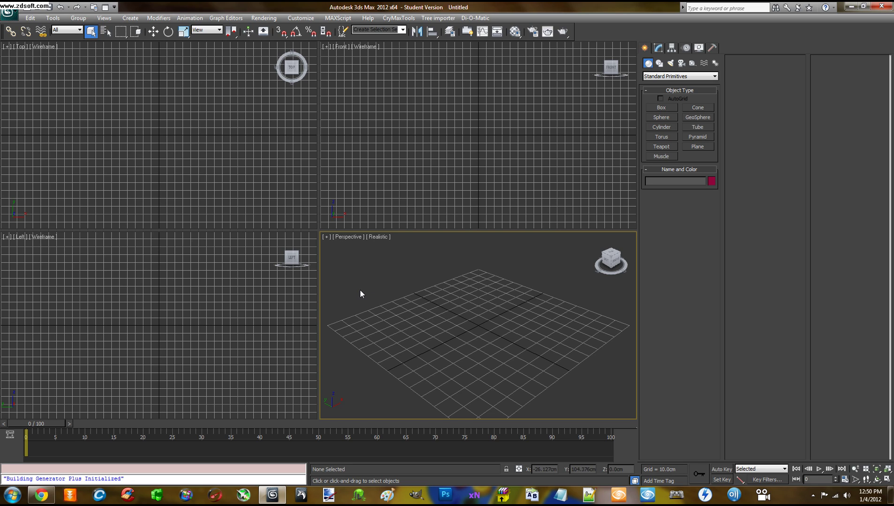
{"action": "left_click", "coordinate": [887, 479]}
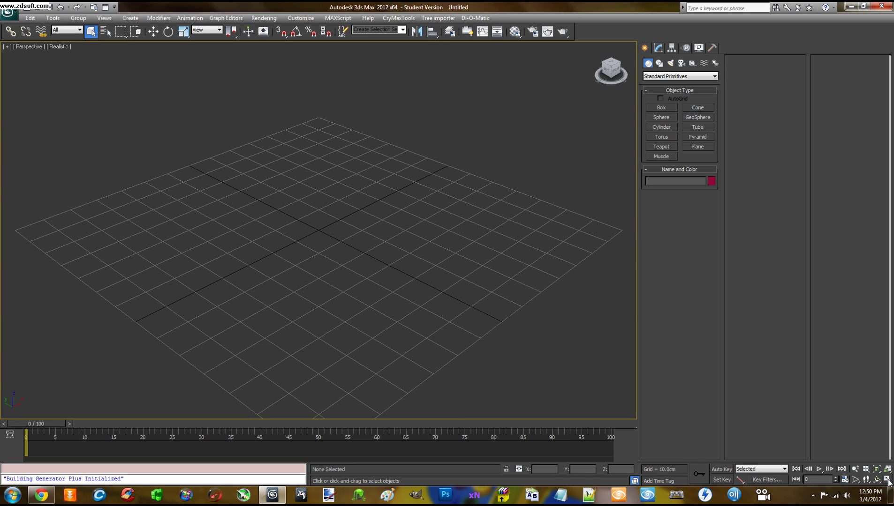
{"action": "middle_click_drag", "start_coordinate": [377, 241], "coordinate": [384, 249]}
{"action": "scroll", "coordinate": [384, 250], "scroll_direction": "down", "scroll_amount": 3}
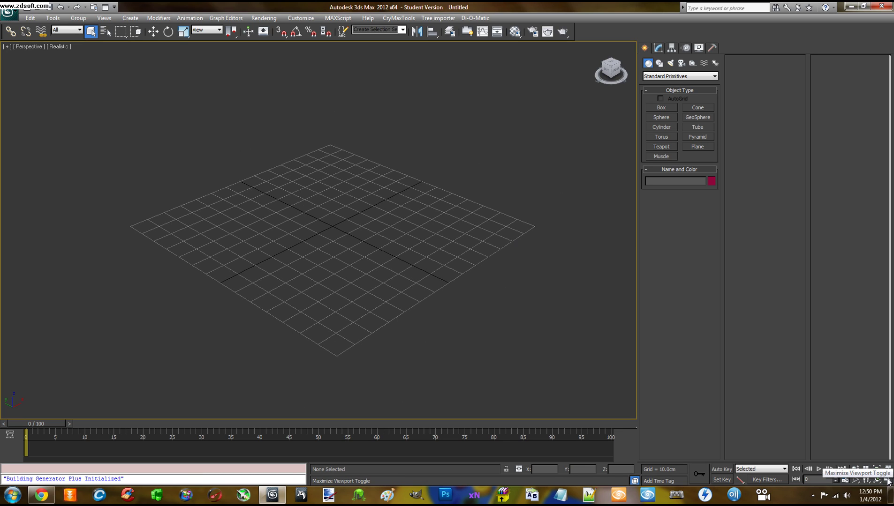
{"action": "middle_click_drag", "start_coordinate": [401, 305], "coordinate": [423, 303]}
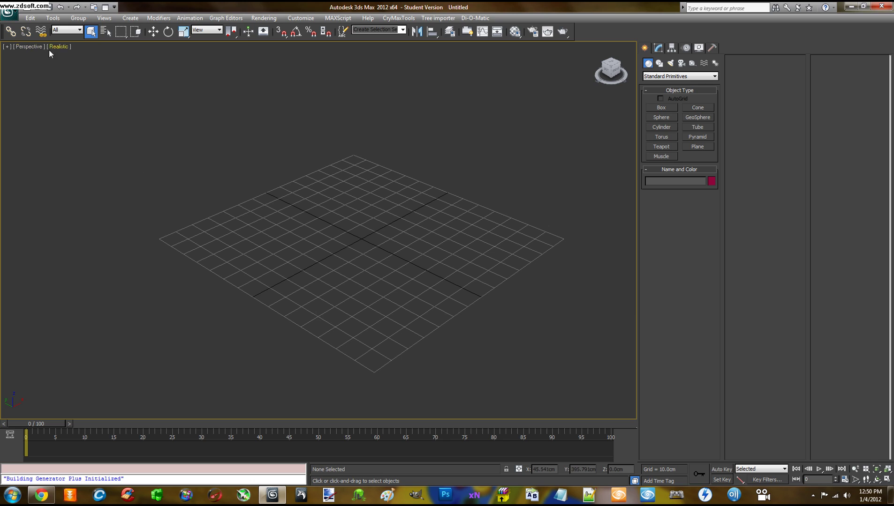
- Switch the maximized view to Top and frame the empty grid
{"action": "key", "text": "t"}
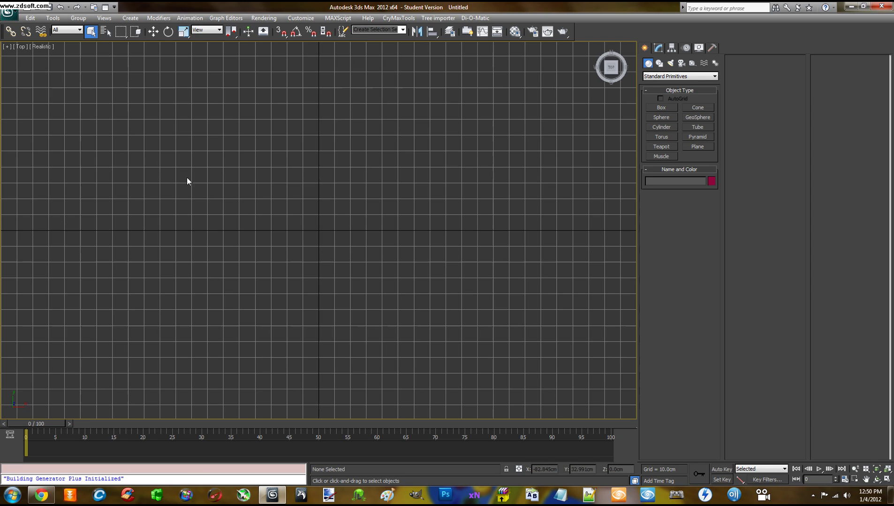
{"action": "middle_click_drag", "start_coordinate": [276, 209], "coordinate": [284, 210]}
{"action": "scroll", "coordinate": [283, 209], "scroll_direction": "down", "scroll_amount": 2}
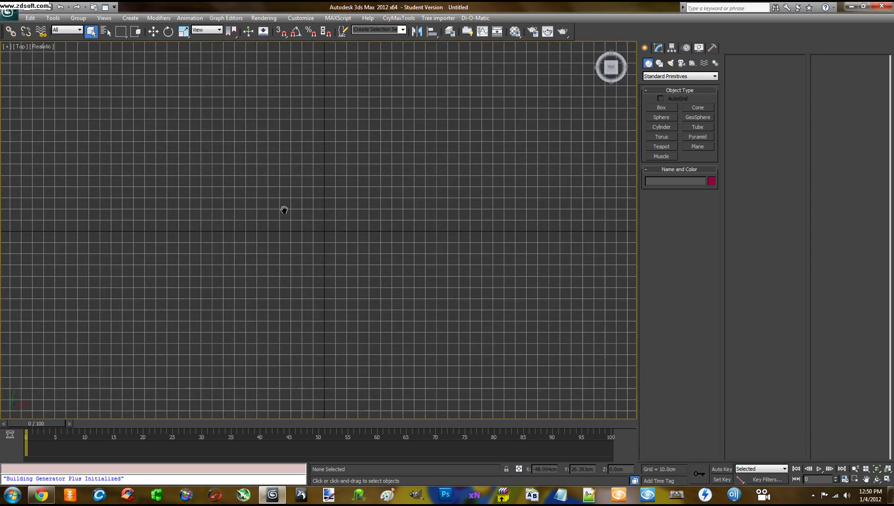
{"action": "left_click", "coordinate": [22, 47]}
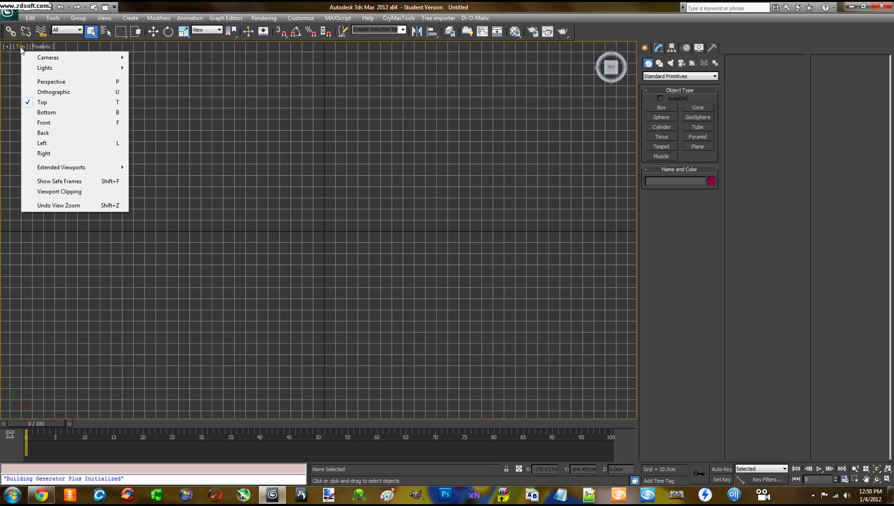
{"action": "left_click", "coordinate": [48, 103]}
{"action": "middle_click_drag", "start_coordinate": [239, 193], "coordinate": [310, 206]}
{"action": "scroll", "coordinate": [310, 206], "scroll_direction": "up", "scroll_amount": 4}
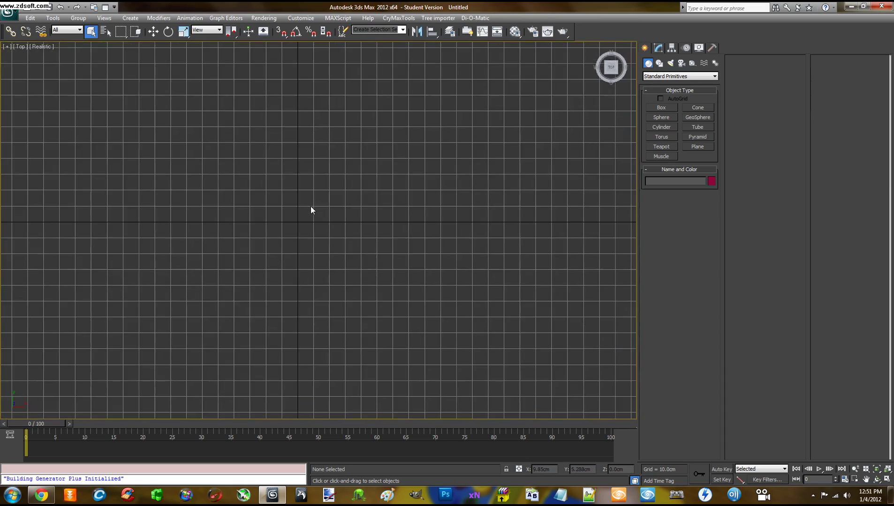
- In Units Setup, set the Metric display unit scale to Centimeters
{"action": "left_click", "coordinate": [304, 18]}
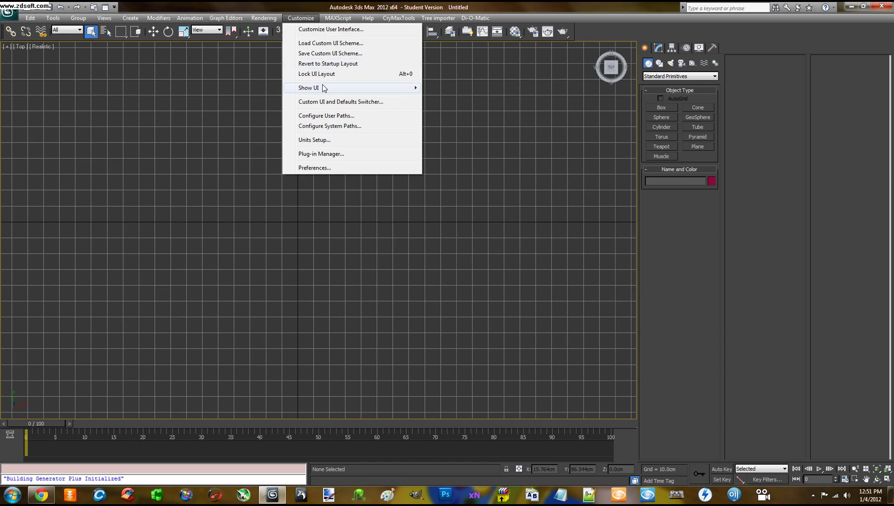
{"action": "left_click", "coordinate": [313, 139]}
{"action": "left_click_drag", "start_coordinate": [443, 157], "coordinate": [388, 130]}
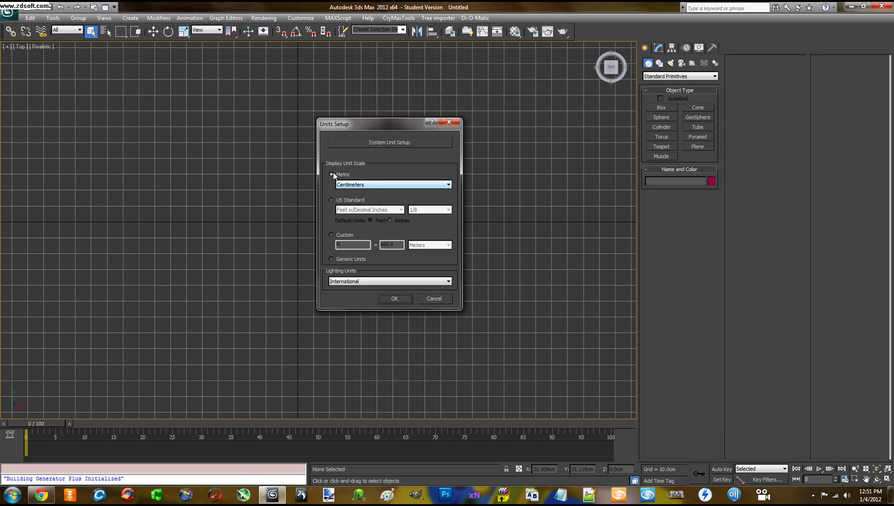
{"action": "left_click", "coordinate": [362, 187]}
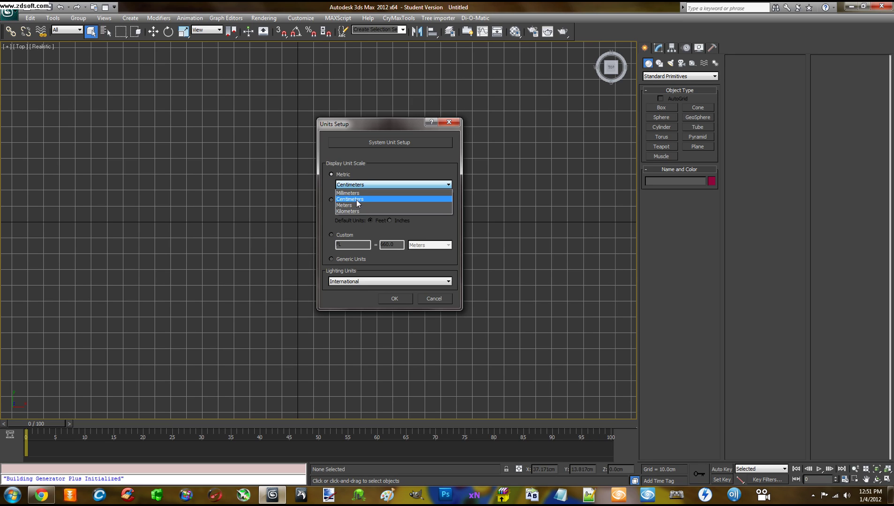
{"action": "left_click", "coordinate": [353, 200]}
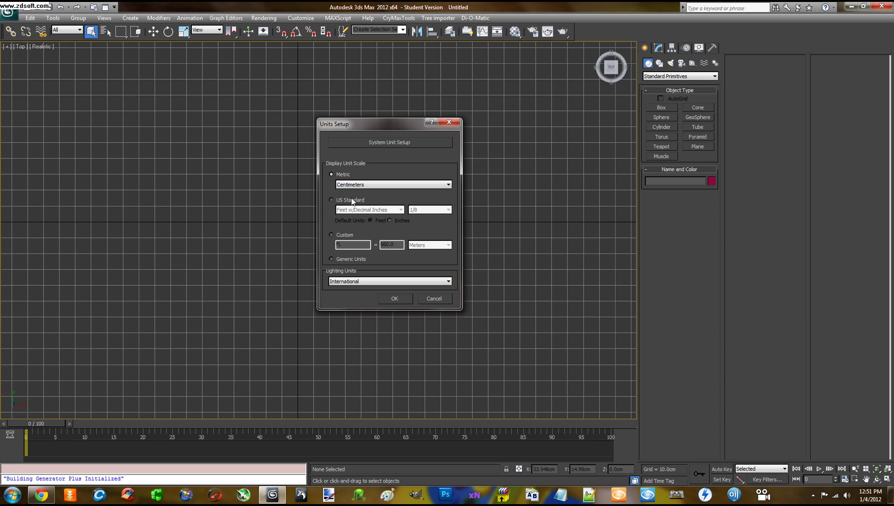
{"action": "mouse_move", "coordinate": [390, 124]}
{"action": "left_mouse_down"}
{"action": "mouse_move", "coordinate": [383, 126]}
{"action": "mouse_move", "coordinate": [392, 140]}
{"action": "left_mouse_up"}
- Set the system unit scale to 1 Unit = 1.0 Centimeters and confirm both dialogs
{"action": "left_click", "coordinate": [387, 155]}
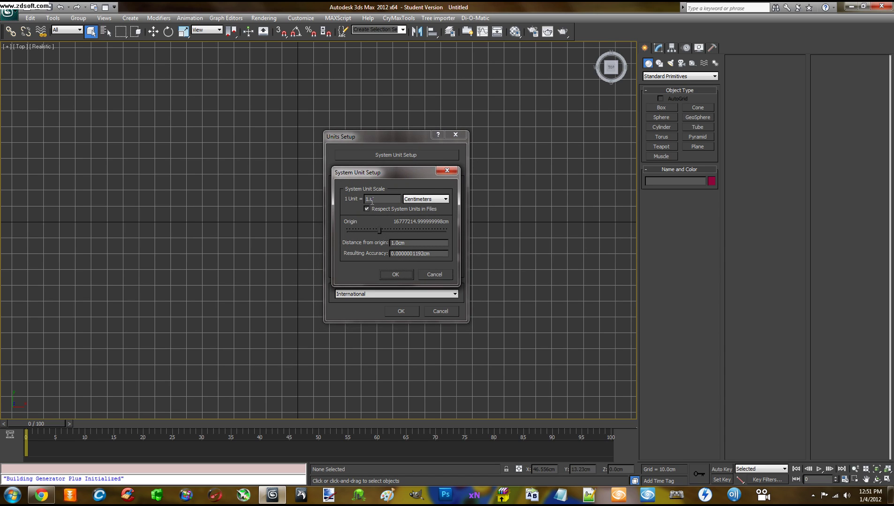
{"action": "left_click_drag", "start_coordinate": [375, 200], "coordinate": [360, 198]}
{"action": "left_click", "coordinate": [424, 199]}
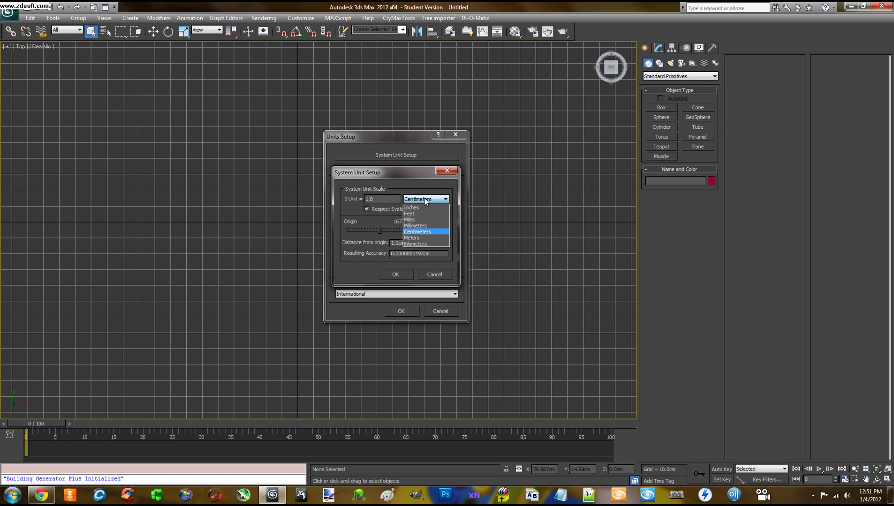
{"action": "left_click", "coordinate": [416, 226]}
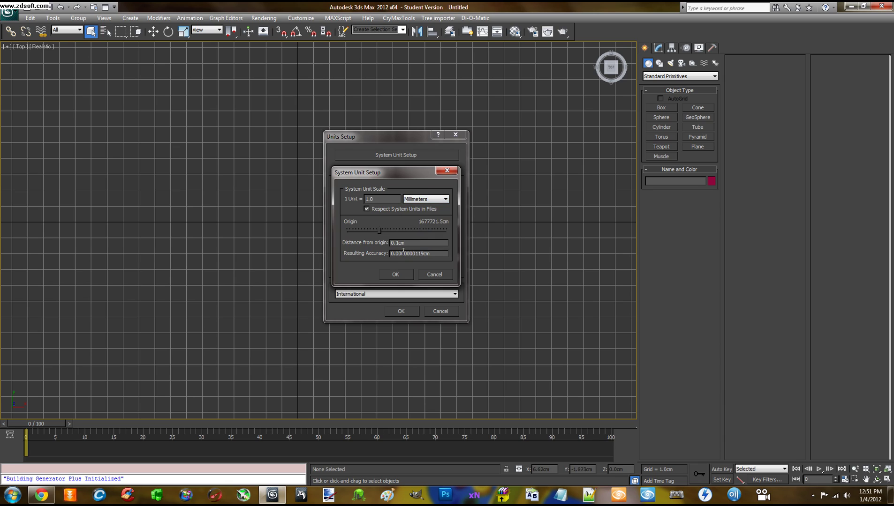
{"action": "left_click", "coordinate": [420, 199]}
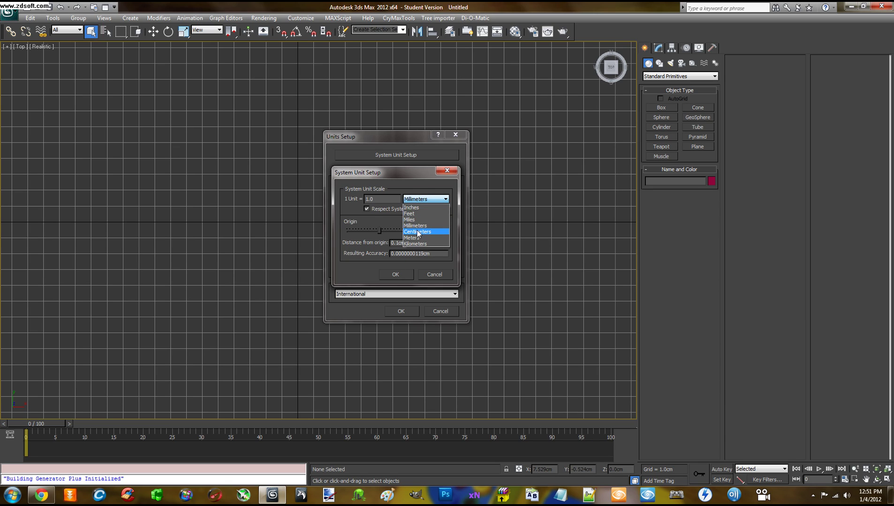
{"action": "left_click", "coordinate": [416, 231]}
{"action": "left_click", "coordinate": [401, 273]}
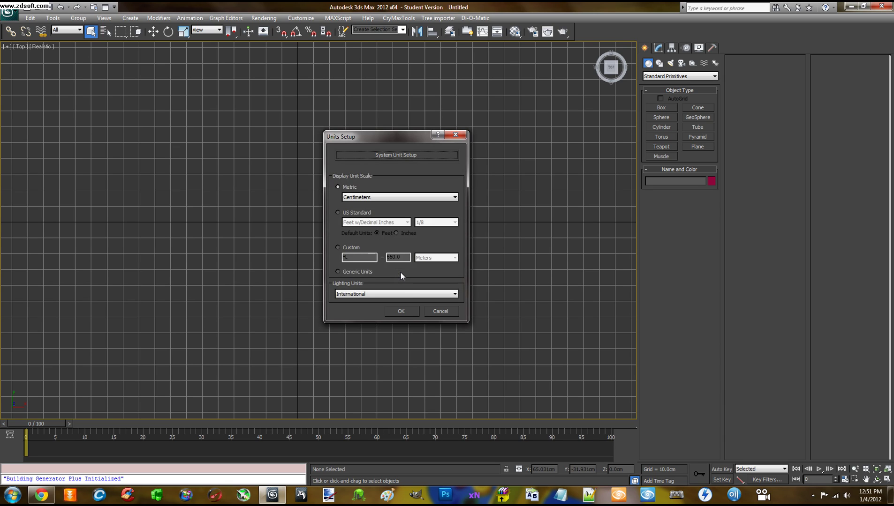
{"action": "left_click", "coordinate": [401, 312]}
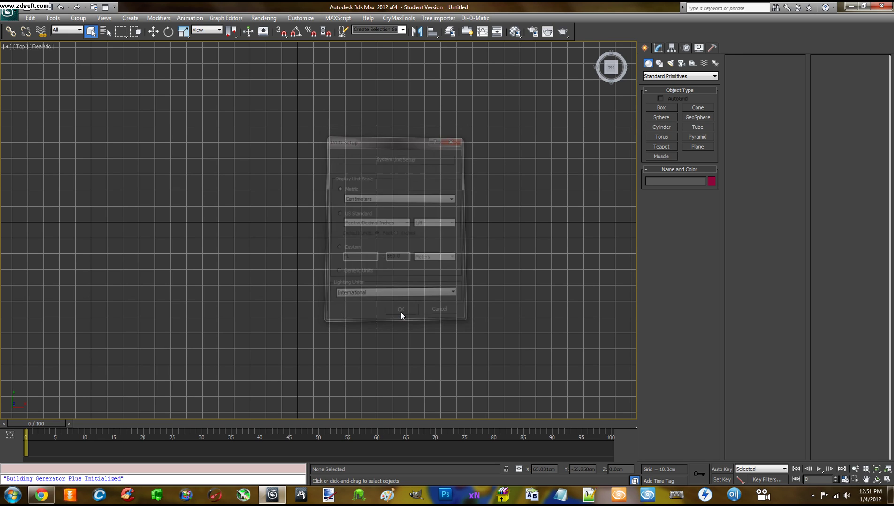
- Zoom and pan the Top view to reframe the empty grid
{"action": "scroll", "coordinate": [395, 249], "scroll_direction": "down", "scroll_amount": 3}
{"action": "scroll", "coordinate": [383, 256], "scroll_direction": "down", "scroll_amount": 4}
{"action": "scroll", "coordinate": [388, 243], "scroll_direction": "up", "scroll_amount": 3}
{"action": "middle_click_drag", "start_coordinate": [387, 243], "coordinate": [399, 236]}
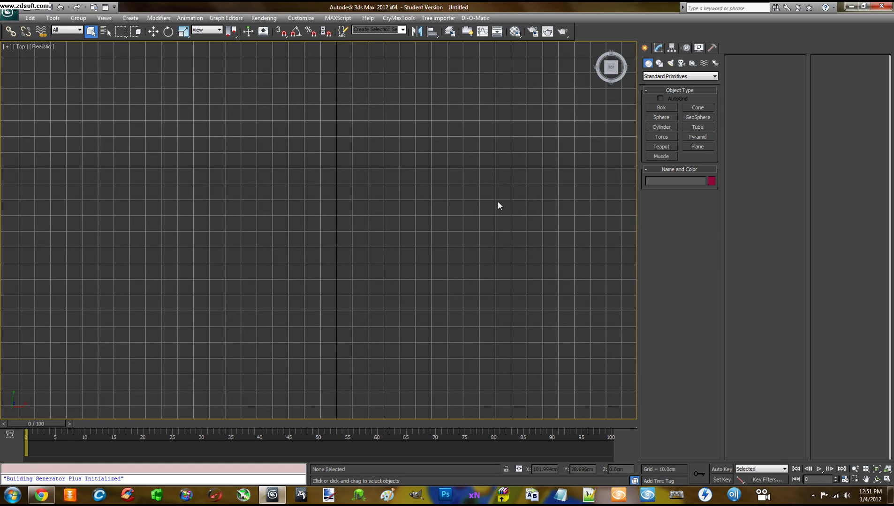
{"action": "scroll", "coordinate": [490, 198], "scroll_direction": "down", "scroll_amount": 3}
{"action": "scroll", "coordinate": [465, 200], "scroll_direction": "up", "scroll_amount": 3}
- Choose the Line tool from Create > Shapes > Splines
{"action": "middle_click_drag", "start_coordinate": [462, 204], "coordinate": [453, 199]}
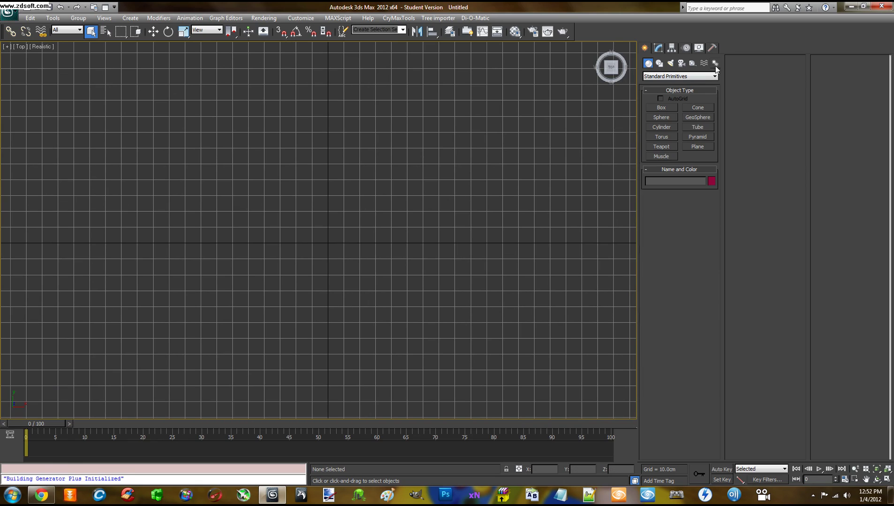
{"action": "left_click", "coordinate": [659, 64]}
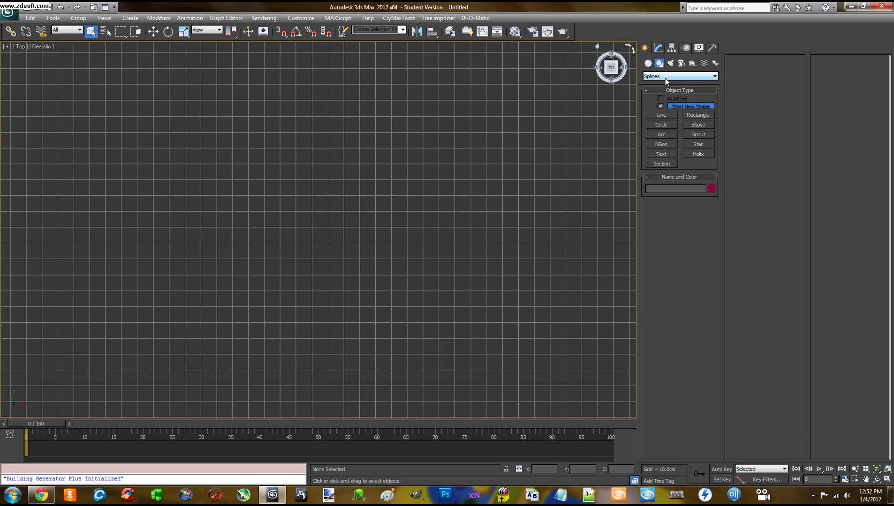
{"action": "left_click", "coordinate": [672, 77]}
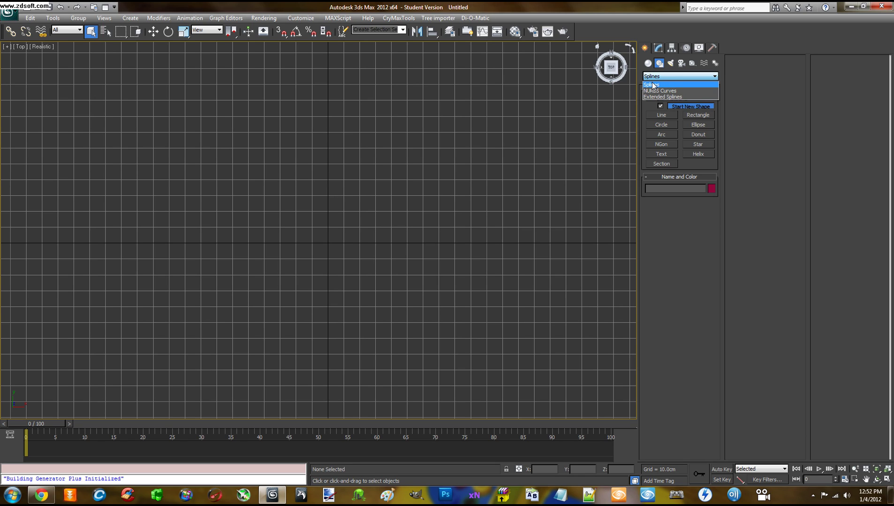
{"action": "left_click", "coordinate": [654, 85]}
{"action": "left_click", "coordinate": [661, 115]}
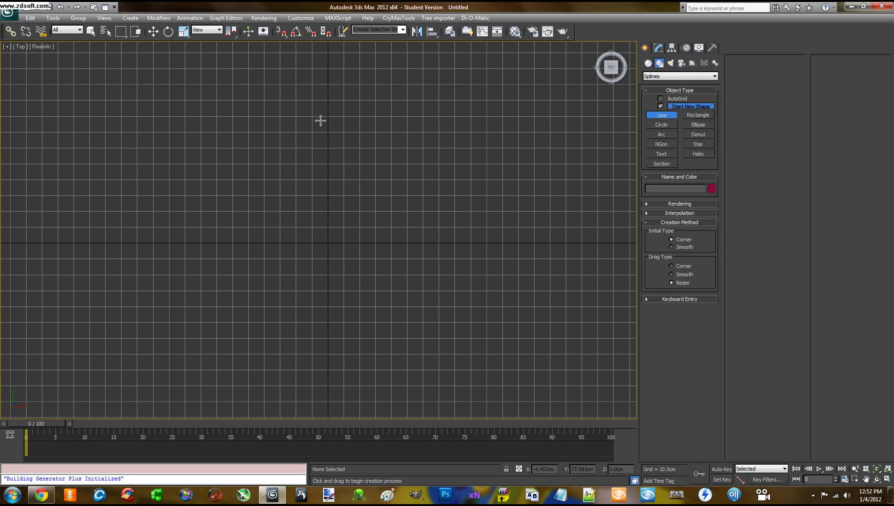
- Enable snapping with only Grid Points checked in the snap settings
{"action": "left_click", "coordinate": [282, 33]}
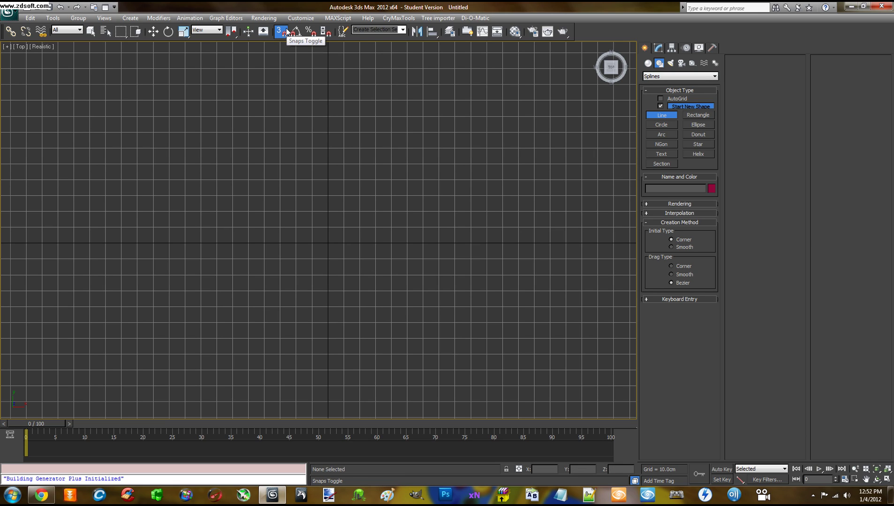
{"action": "right_click", "coordinate": [287, 33]}
{"action": "left_click_drag", "start_coordinate": [425, 190], "coordinate": [422, 163]}
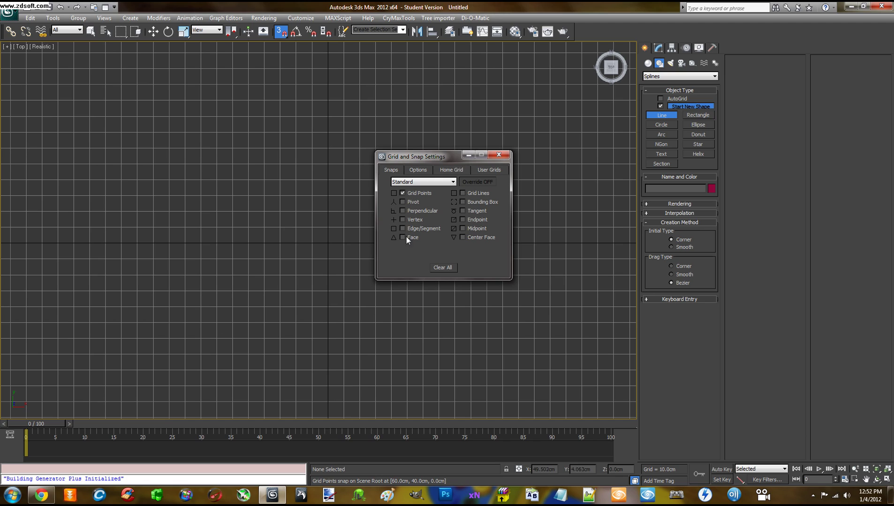
{"action": "left_click_drag", "start_coordinate": [425, 157], "coordinate": [426, 134]}
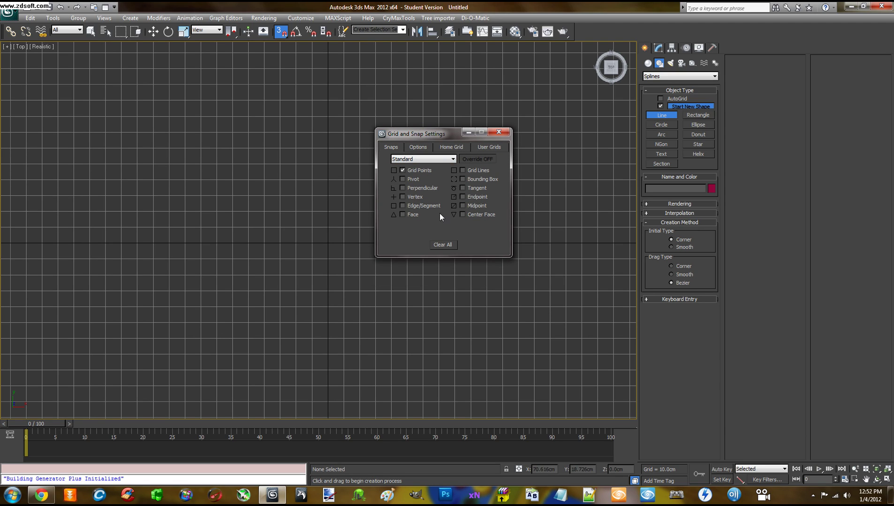
{"action": "left_click", "coordinate": [496, 132]}
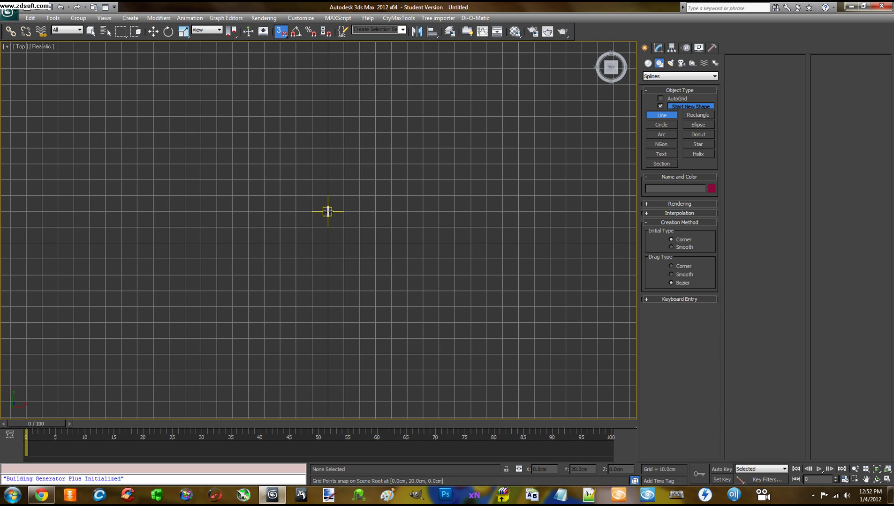
- Trace the grid-snapped axe outline, handle to the right and slanted blade left, and close the spline
{"action": "left_click", "coordinate": [328, 211]}
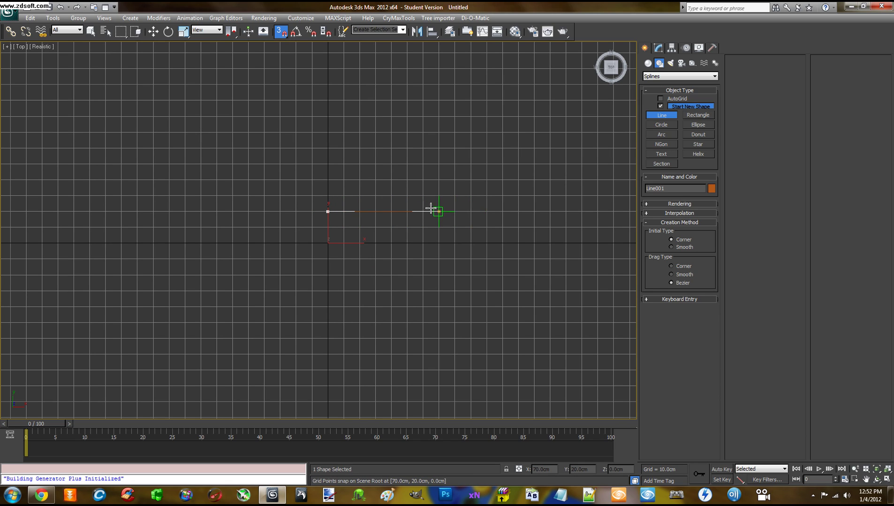
{"action": "left_click", "coordinate": [470, 212]}
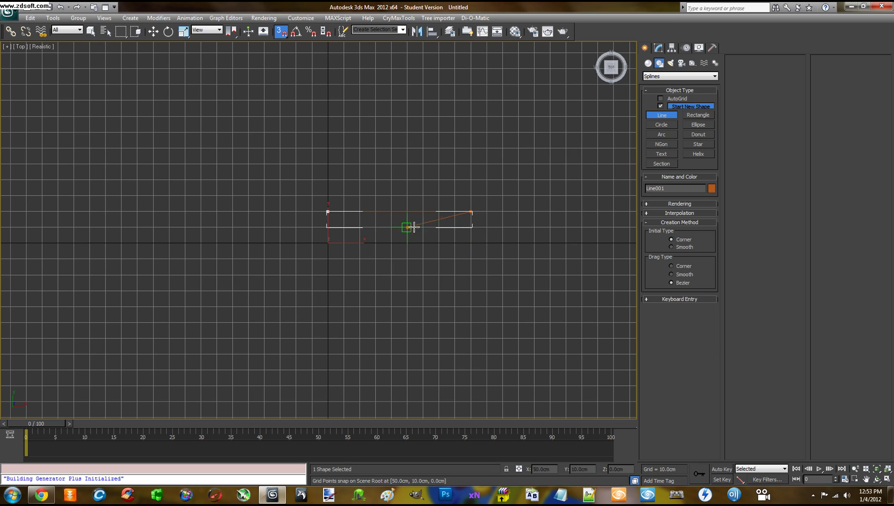
{"action": "left_click", "coordinate": [470, 227]}
{"action": "left_click", "coordinate": [327, 227]}
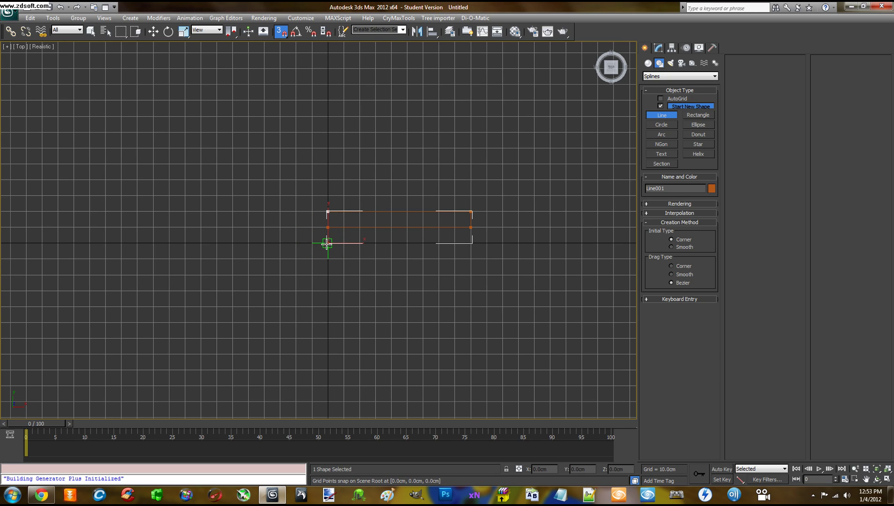
{"action": "left_click", "coordinate": [343, 276]}
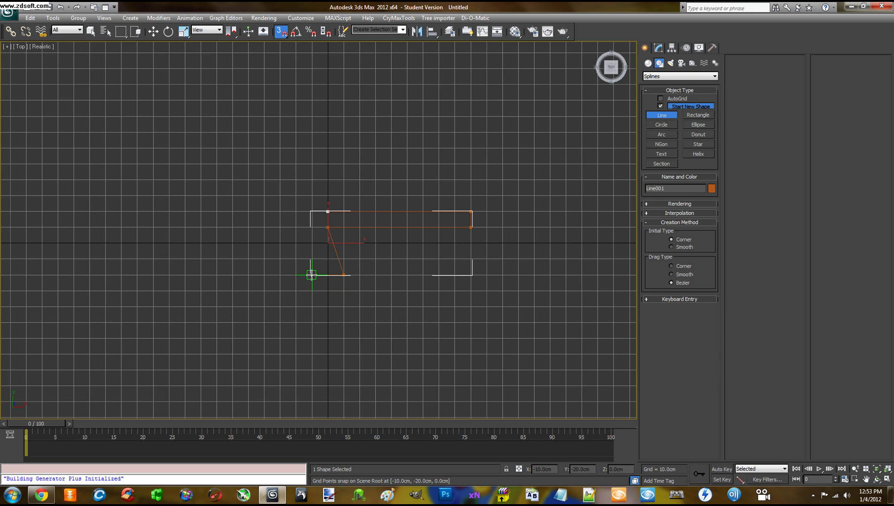
{"action": "left_click", "coordinate": [311, 275]}
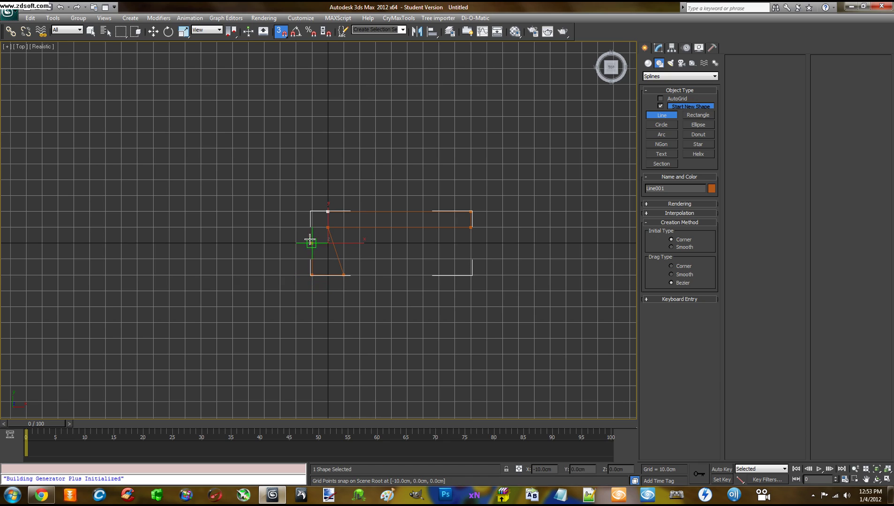
{"action": "left_click", "coordinate": [319, 193]}
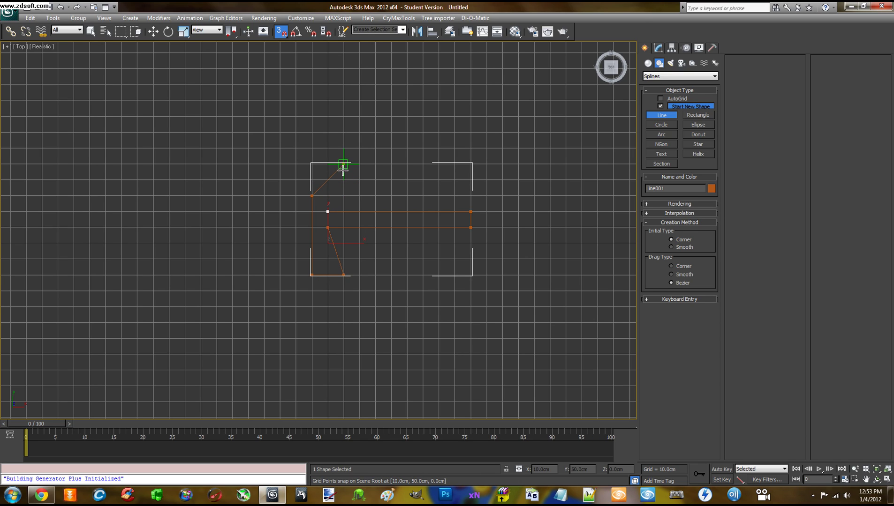
{"action": "left_click", "coordinate": [327, 179]}
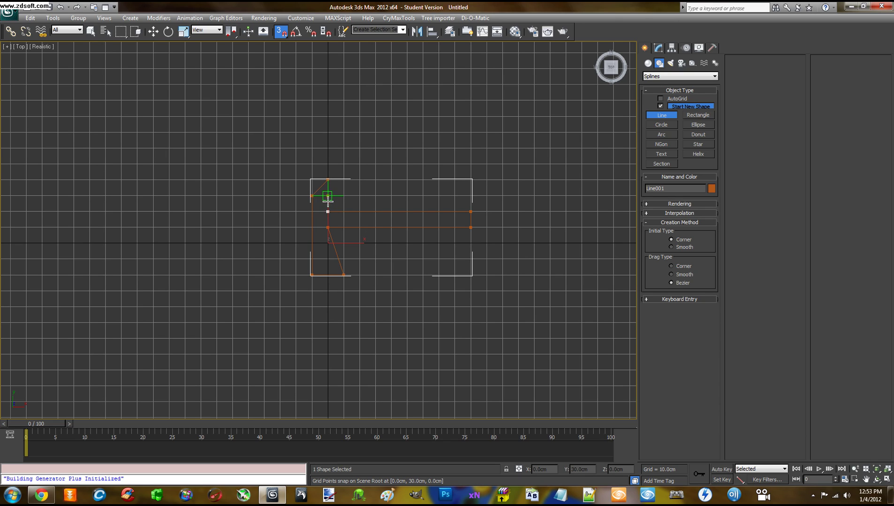
{"action": "left_click", "coordinate": [326, 211]}
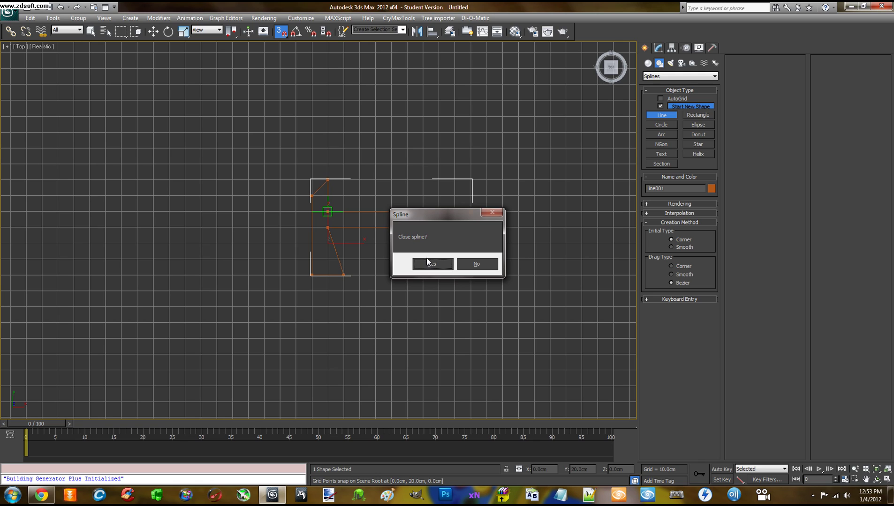
{"action": "left_click", "coordinate": [427, 262]}
- Switch to Perspective with P and orbit to look down at Line001 at an angle
{"action": "middle_click_drag", "start_coordinate": [423, 259], "coordinate": [414, 264]}
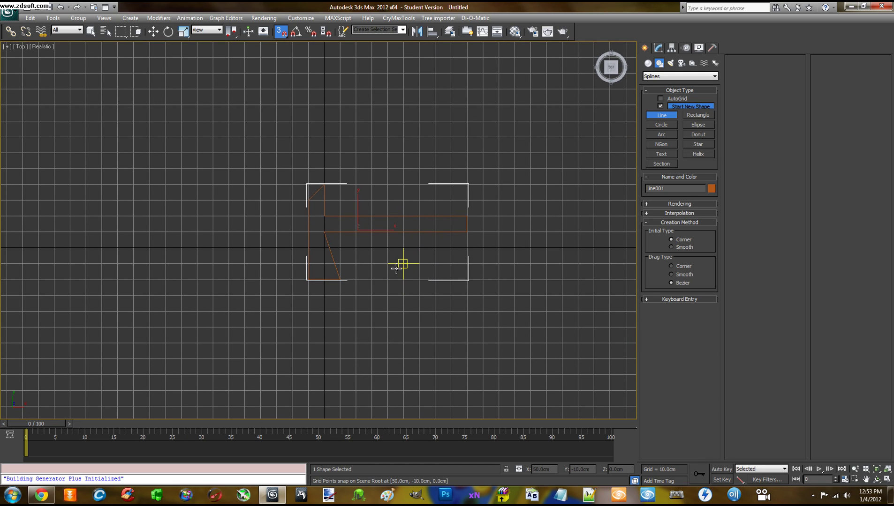
{"action": "key", "text": "p"}
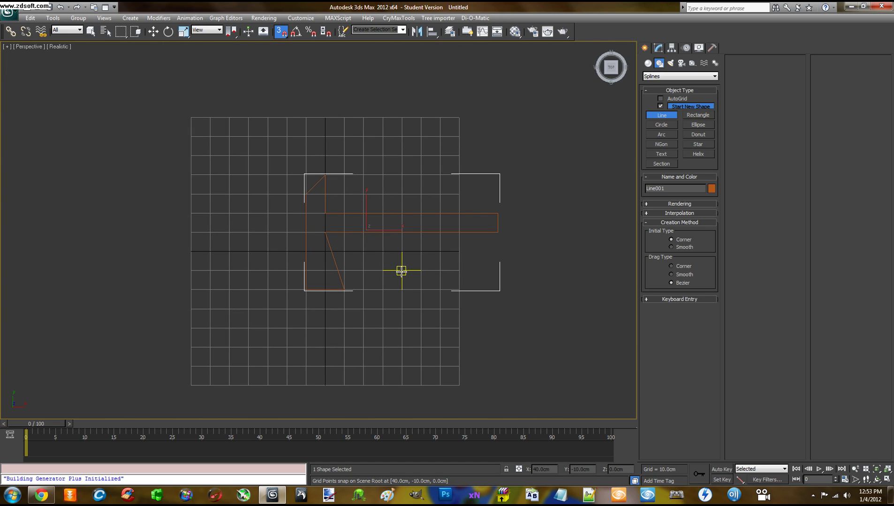
{"action": "middle_click_drag", "start_coordinate": [400, 269], "coordinate": [388, 223], "text": "alt"}
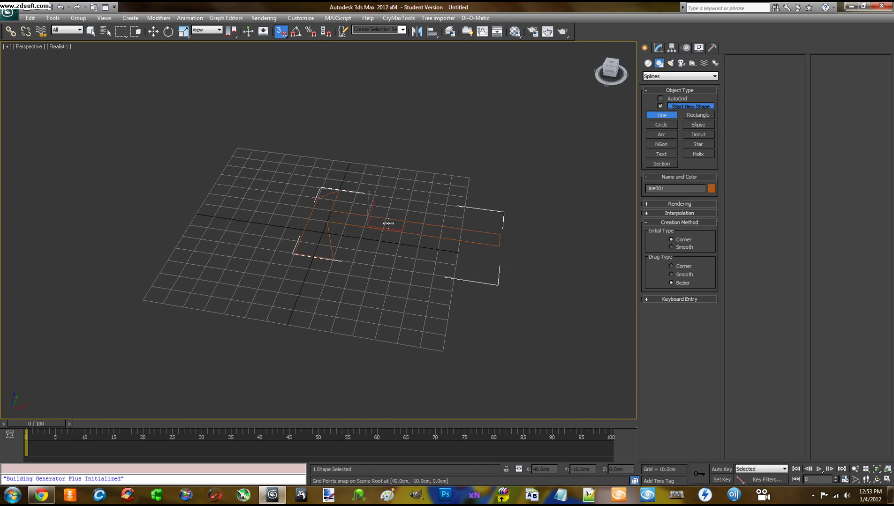
{"action": "left_click", "coordinate": [29, 46]}
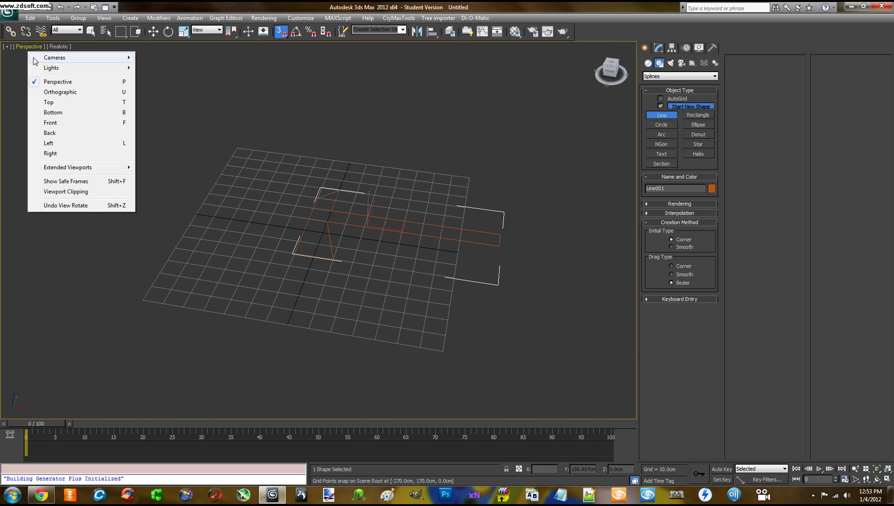
{"action": "left_click", "coordinate": [51, 84]}
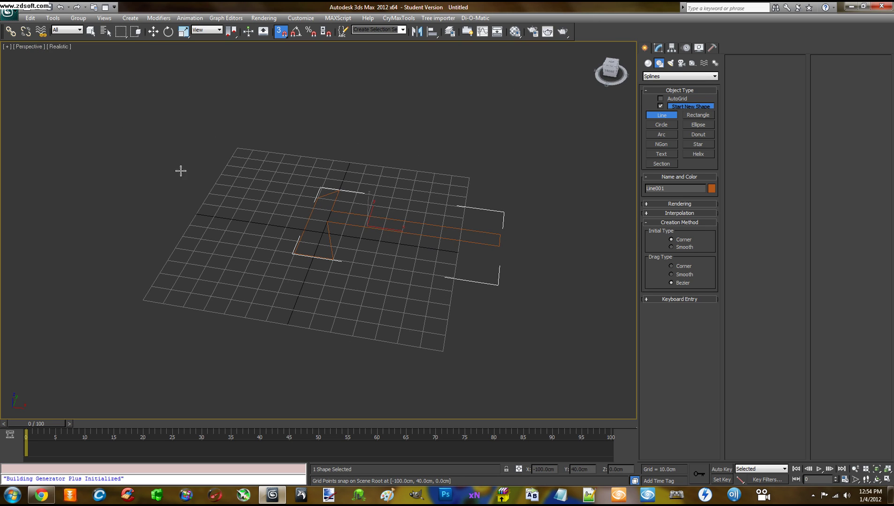
{"action": "middle_click_drag", "start_coordinate": [252, 212], "coordinate": [370, 229], "text": "alt"}
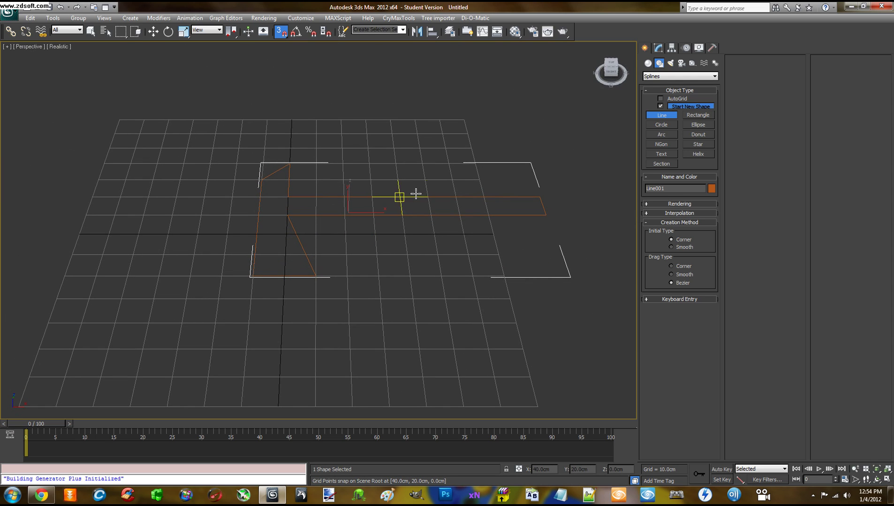
- Exit Line creation and convert Line001 to an Editable Poly
{"action": "right_click", "coordinate": [441, 172]}
{"action": "right_click", "coordinate": [432, 170]}
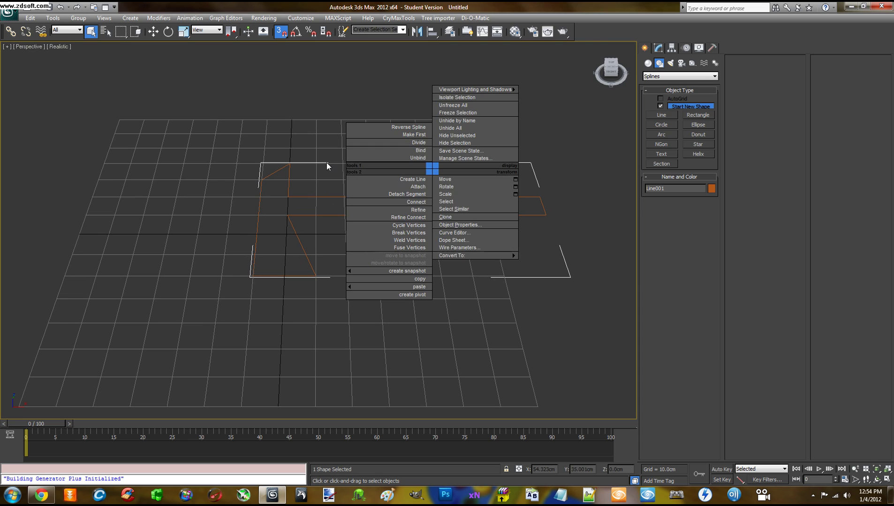
{"action": "left_click", "coordinate": [313, 125]}
{"action": "middle_click_drag", "start_coordinate": [381, 145], "coordinate": [393, 161], "text": "alt"}
{"action": "right_click", "coordinate": [385, 188]}
{"action": "mouse_move", "coordinate": [415, 276]}
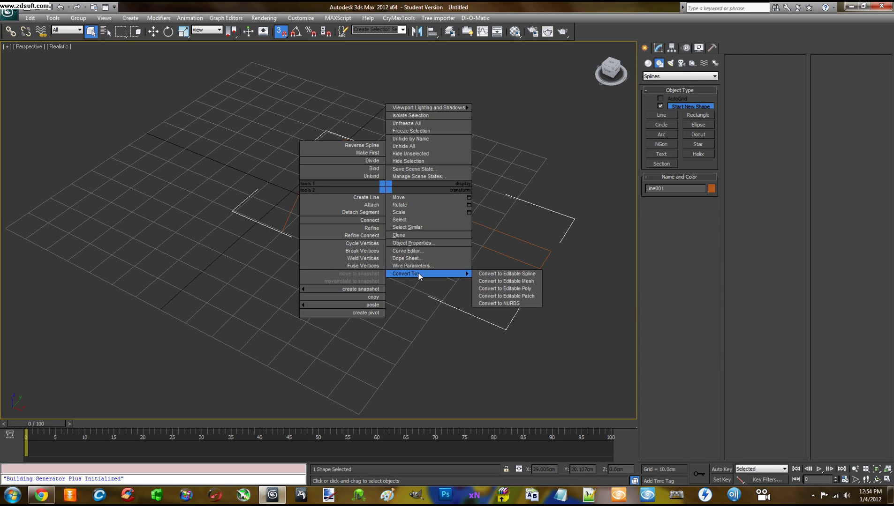
{"action": "left_click", "coordinate": [504, 288]}
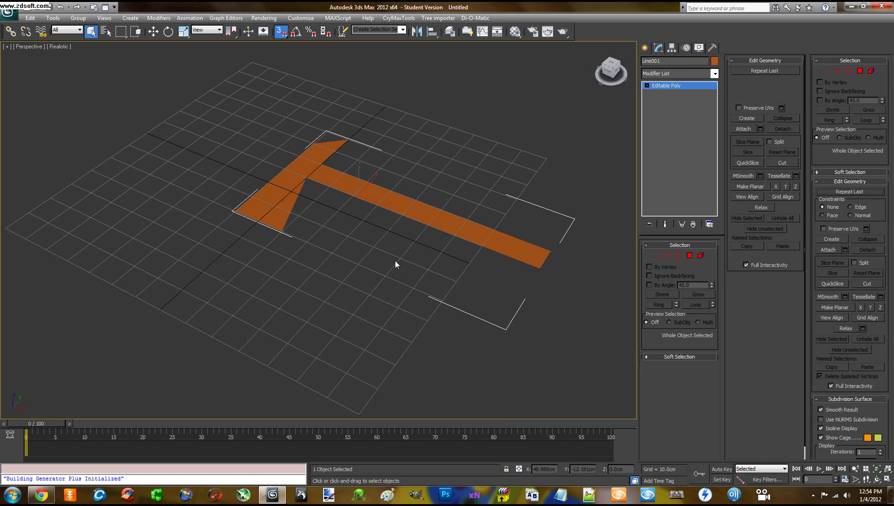
{"action": "middle_click_drag", "start_coordinate": [366, 255], "coordinate": [384, 226], "text": "alt"}
{"action": "middle_click_drag", "start_coordinate": [423, 201], "coordinate": [424, 208], "text": "alt"}
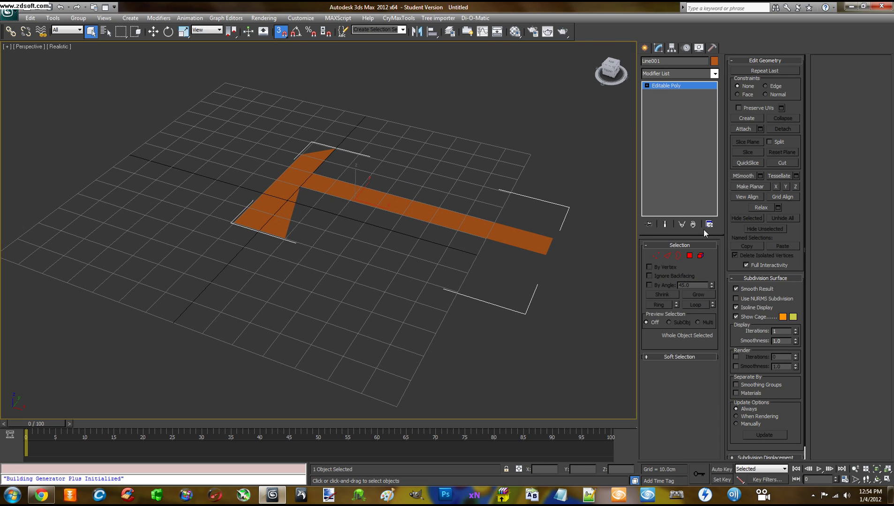
- In Polygon sub-object mode, select the T-shaped axe face
{"action": "left_click", "coordinate": [689, 256]}
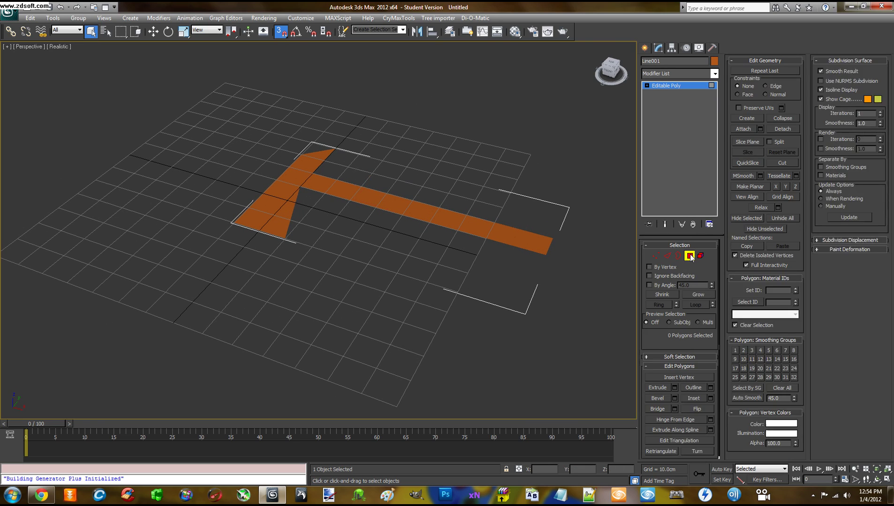
{"action": "middle_click_drag", "start_coordinate": [476, 261], "coordinate": [479, 253], "text": "alt"}
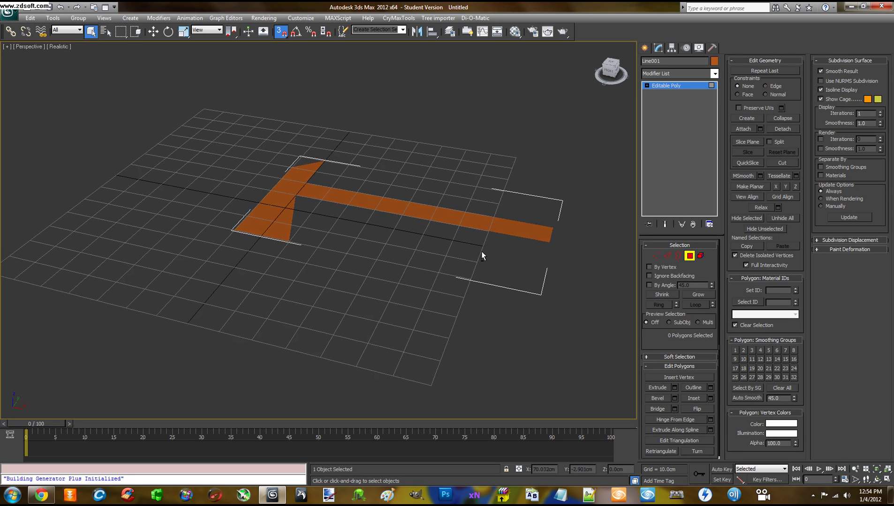
{"action": "left_click", "coordinate": [466, 221]}
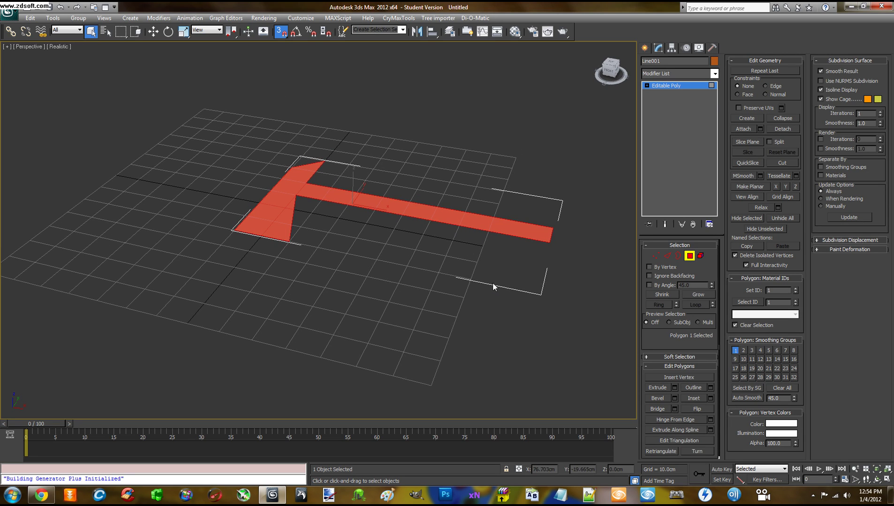
{"action": "middle_click_drag", "start_coordinate": [531, 284], "coordinate": [535, 282], "text": "alt"}
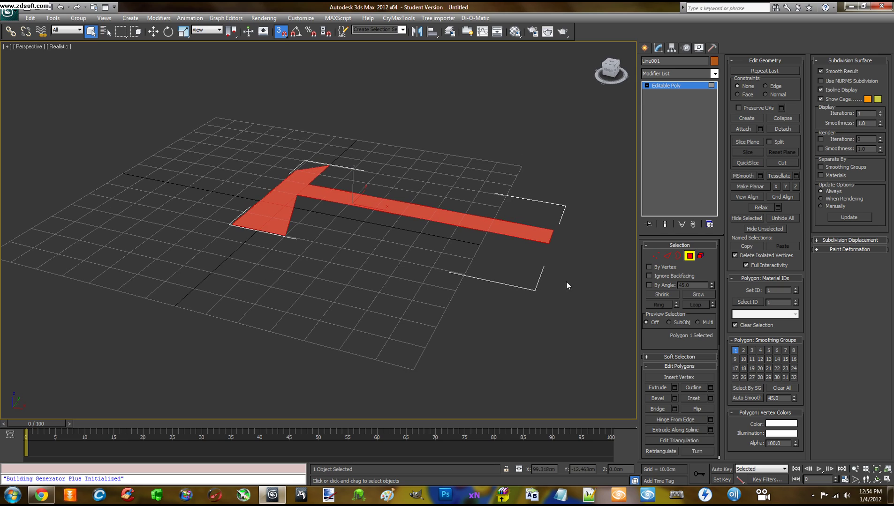
{"action": "left_click_drag", "start_coordinate": [647, 338], "coordinate": [647, 332]}
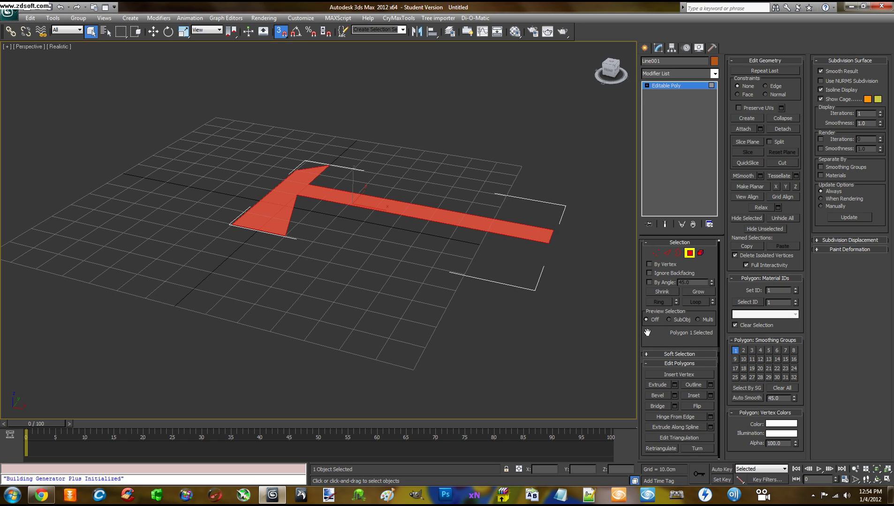
- Extrude the selected face by a Height of 6.0cm and confirm
{"action": "left_click", "coordinate": [675, 385]}
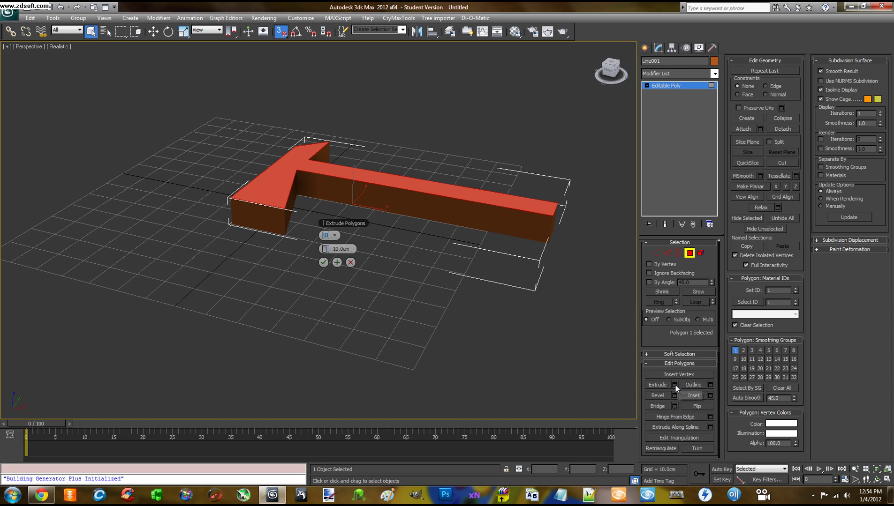
{"action": "mouse_move", "coordinate": [429, 345]}
{"action": "middle_mouse_down", "text": "alt"}
{"action": "mouse_move", "coordinate": [443, 311]}
{"action": "mouse_move", "coordinate": [407, 295]}
{"action": "mouse_move", "coordinate": [417, 333]}
{"action": "mouse_move", "coordinate": [473, 353]}
{"action": "mouse_move", "coordinate": [478, 310]}
{"action": "mouse_move", "coordinate": [356, 316]}
{"action": "mouse_move", "coordinate": [422, 337]}
{"action": "middle_mouse_up", "text": "alt"}
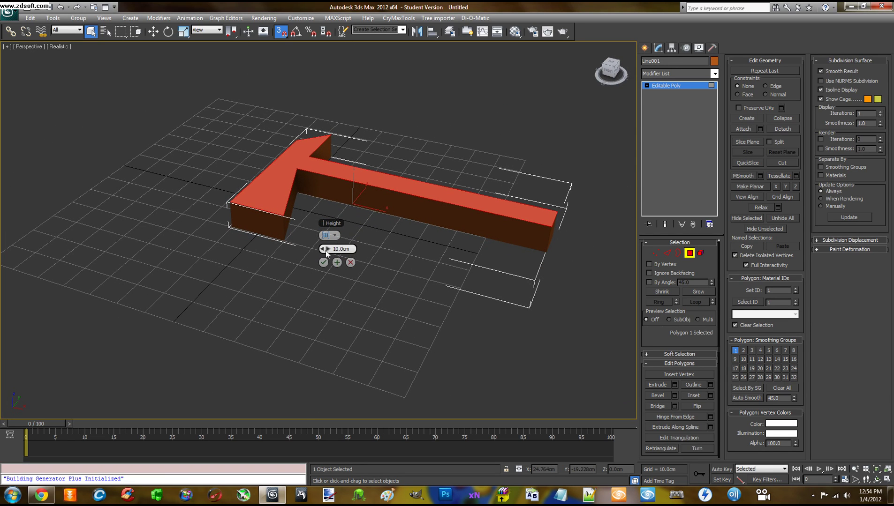
{"action": "left_click_drag", "start_coordinate": [330, 249], "coordinate": [314, 261]}
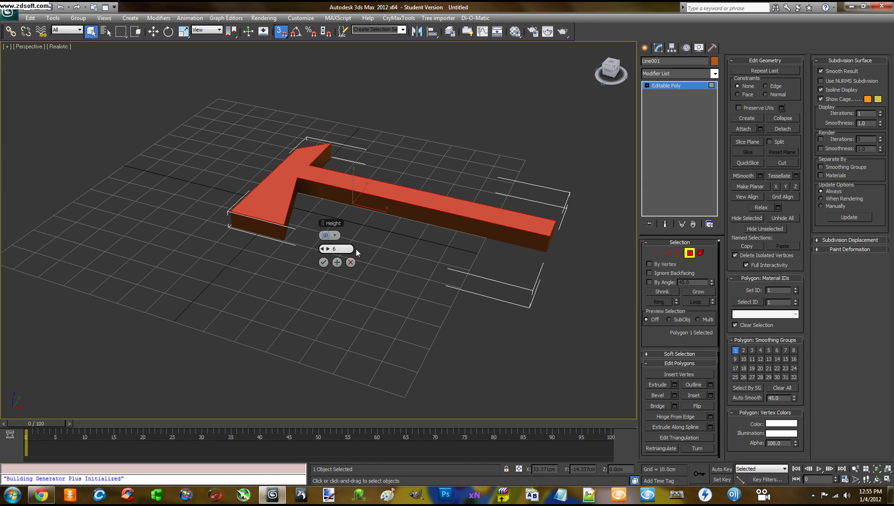
{"action": "key", "text": "Return"}
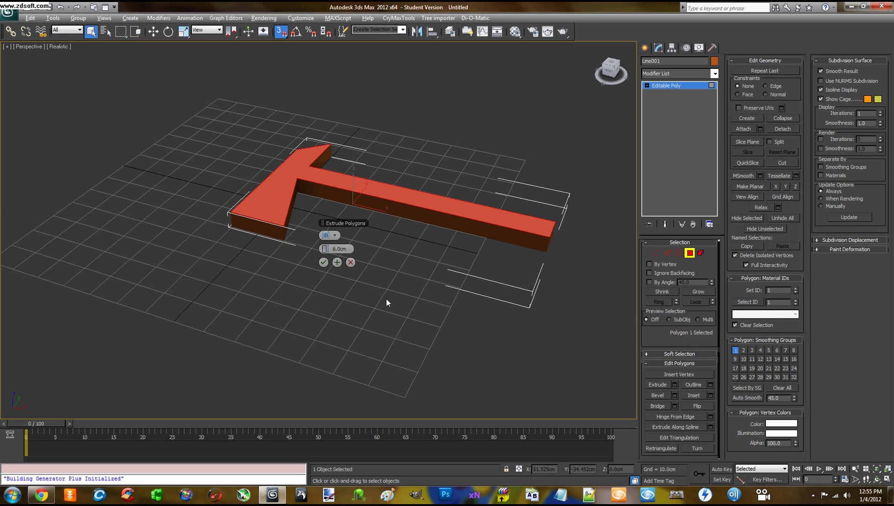
{"action": "middle_click_drag", "start_coordinate": [386, 299], "coordinate": [358, 307], "text": "alt"}
{"action": "left_click", "coordinate": [323, 262]}
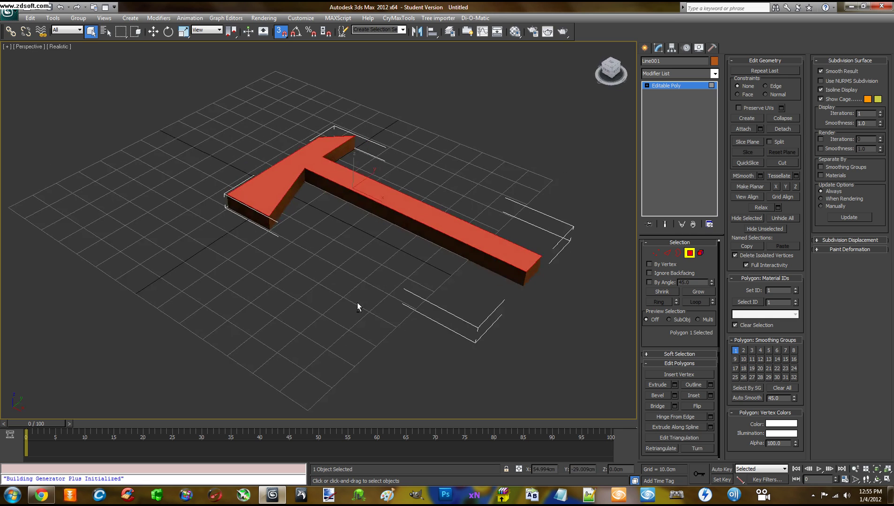
- Add a Cap Holes modifier to close the underside, with Smooth New Faces turned off
{"action": "left_click", "coordinate": [690, 253]}
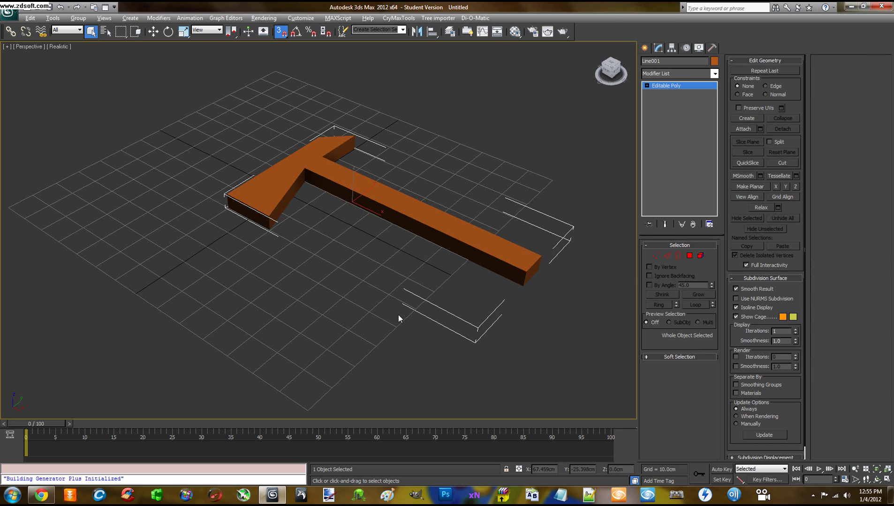
{"action": "middle_click_drag", "start_coordinate": [398, 315], "coordinate": [384, 254], "text": "alt"}
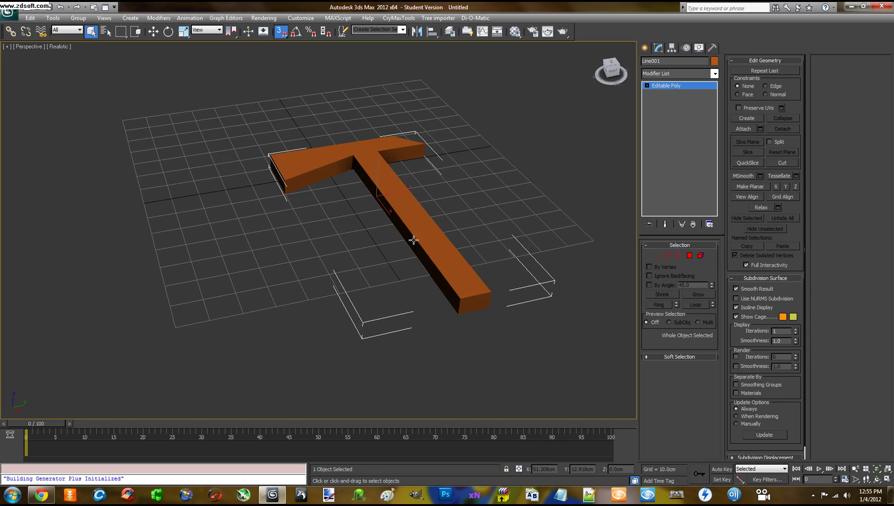
{"action": "middle_click_drag", "start_coordinate": [349, 292], "coordinate": [375, 224], "text": "alt"}
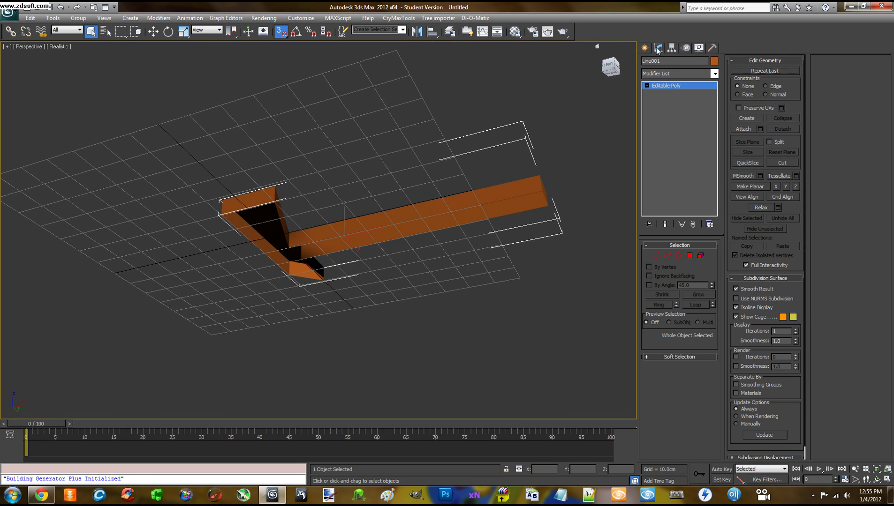
{"action": "left_click", "coordinate": [715, 74]}
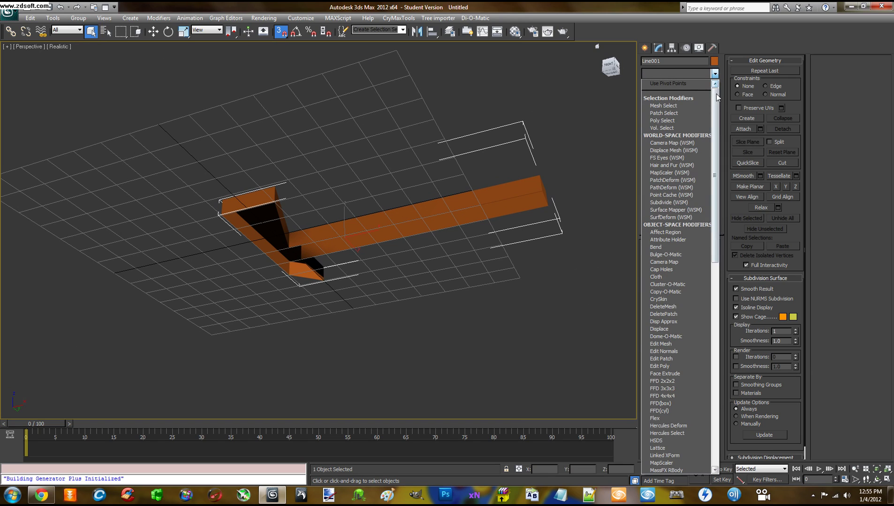
{"action": "left_click_drag", "start_coordinate": [716, 96], "coordinate": [711, 153]}
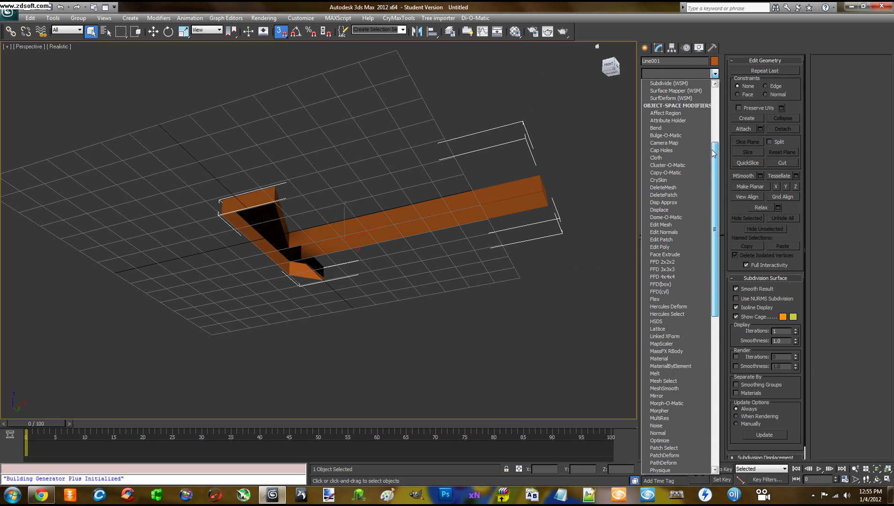
{"action": "left_click", "coordinate": [665, 150]}
{"action": "middle_click_drag", "start_coordinate": [473, 256], "coordinate": [476, 288], "text": "alt"}
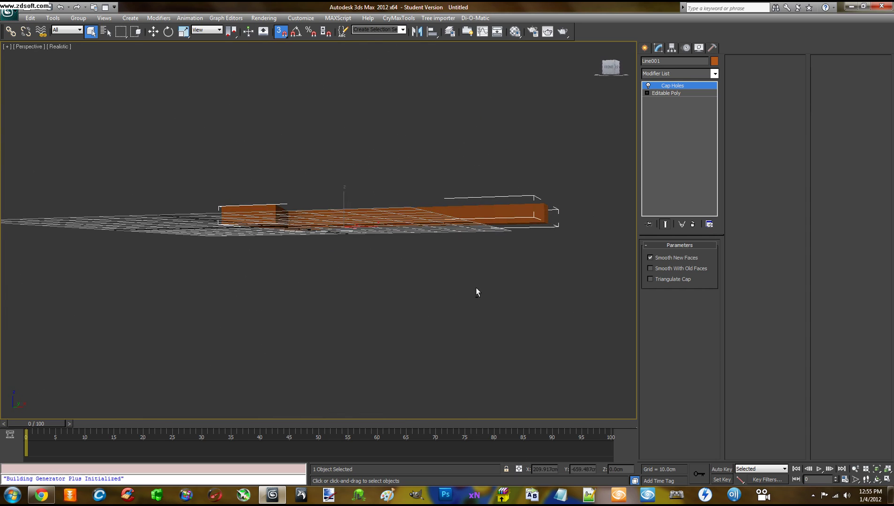
{"action": "left_click", "coordinate": [649, 258]}
- Collapse the whole modifier stack into a single Editable Poly
{"action": "middle_click_drag", "start_coordinate": [553, 253], "coordinate": [607, 252], "text": "alt"}
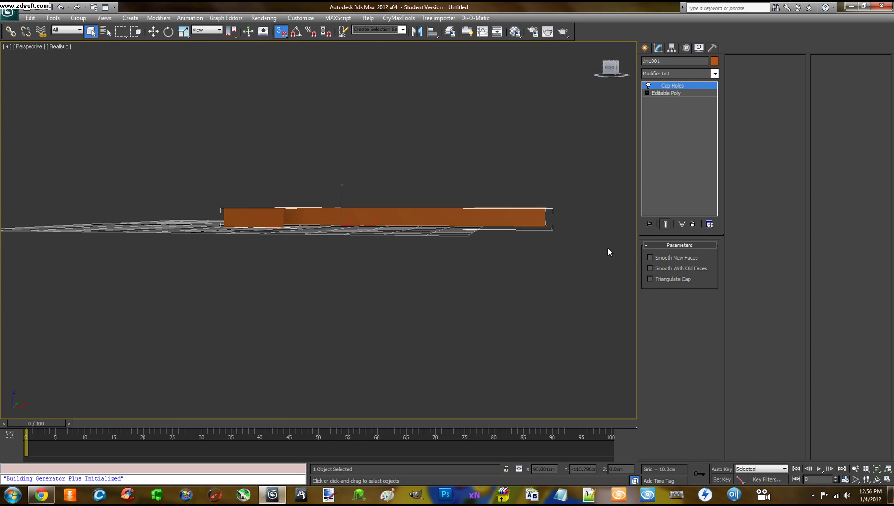
{"action": "right_click", "coordinate": [671, 88]}
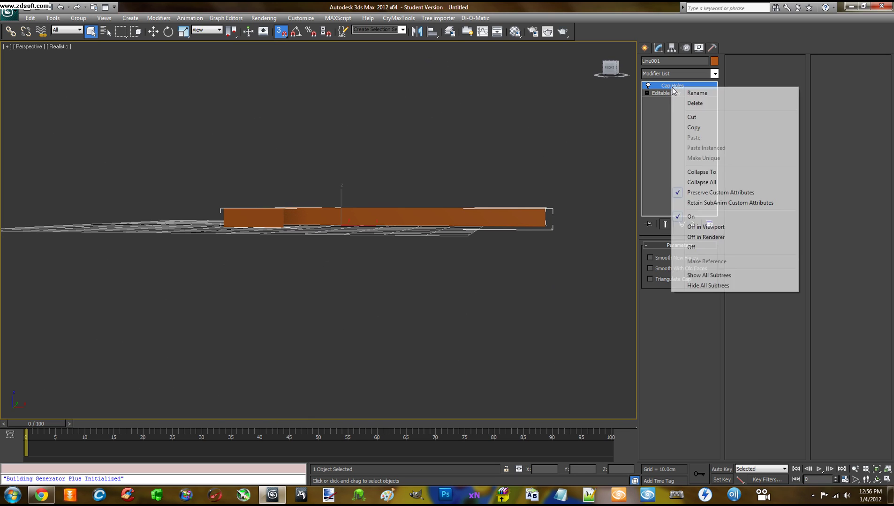
{"action": "left_click", "coordinate": [705, 184]}
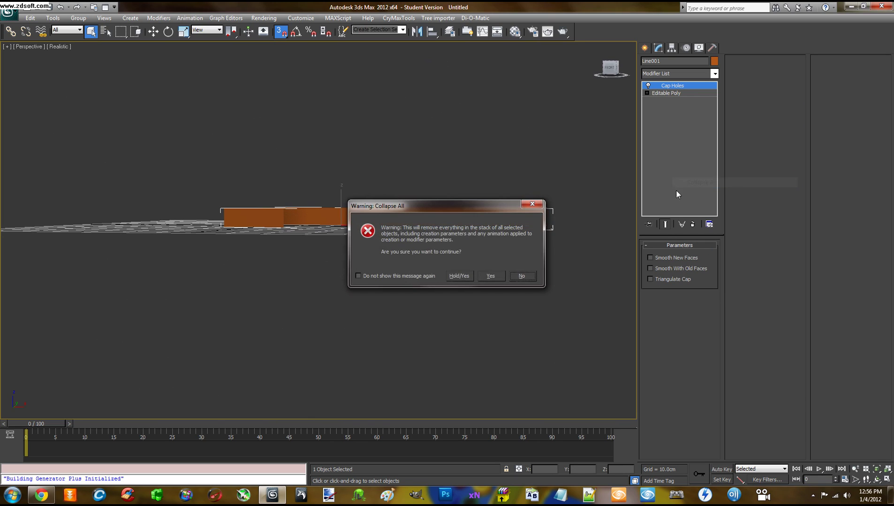
{"action": "left_click", "coordinate": [487, 276]}
- Orbit to a low, near edge-on angle and zoom close onto the axe's blade end
{"action": "middle_click_drag", "start_coordinate": [484, 274], "coordinate": [457, 293], "text": "alt"}
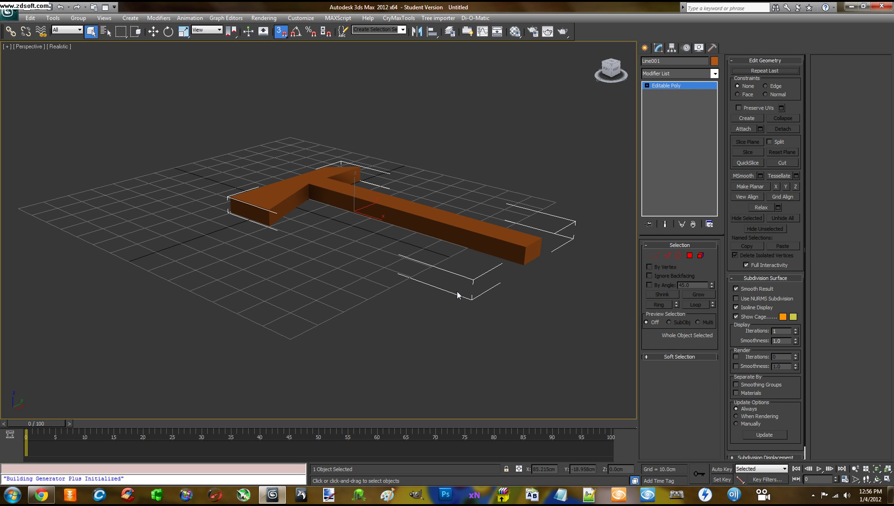
{"action": "middle_click_drag", "start_coordinate": [359, 275], "coordinate": [458, 285], "text": "alt"}
{"action": "scroll", "coordinate": [374, 279], "scroll_direction": "up", "scroll_amount": 4}
{"action": "scroll", "coordinate": [410, 321], "scroll_direction": "up", "scroll_amount": 3}
{"action": "middle_click_drag", "start_coordinate": [409, 321], "coordinate": [310, 300], "text": "alt"}
{"action": "scroll", "coordinate": [289, 310], "scroll_direction": "up", "scroll_amount": 3}
{"action": "scroll", "coordinate": [290, 310], "scroll_direction": "up", "scroll_amount": 2}
- In Edge mode, select the blade end's front edges; a trial deletion is undone
{"action": "left_click", "coordinate": [667, 256]}
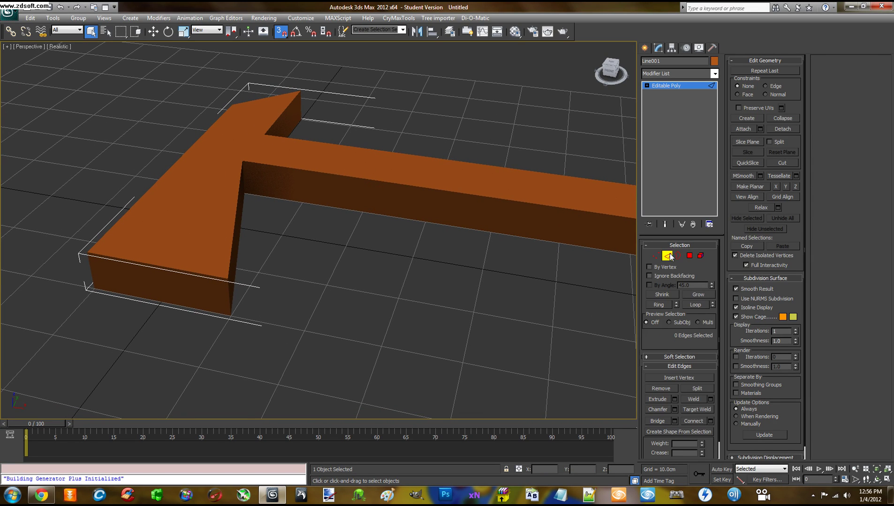
{"action": "middle_click_drag", "start_coordinate": [410, 324], "coordinate": [437, 296], "text": "alt"}
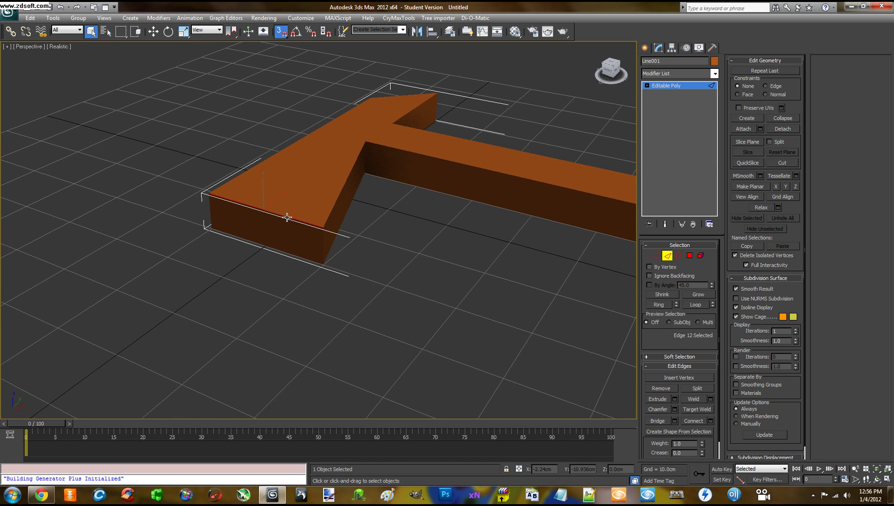
{"action": "middle_click_drag", "start_coordinate": [287, 218], "coordinate": [295, 272], "text": "alt"}
{"action": "left_click", "coordinate": [280, 252]}
{"action": "key", "text": "BackSpace"}
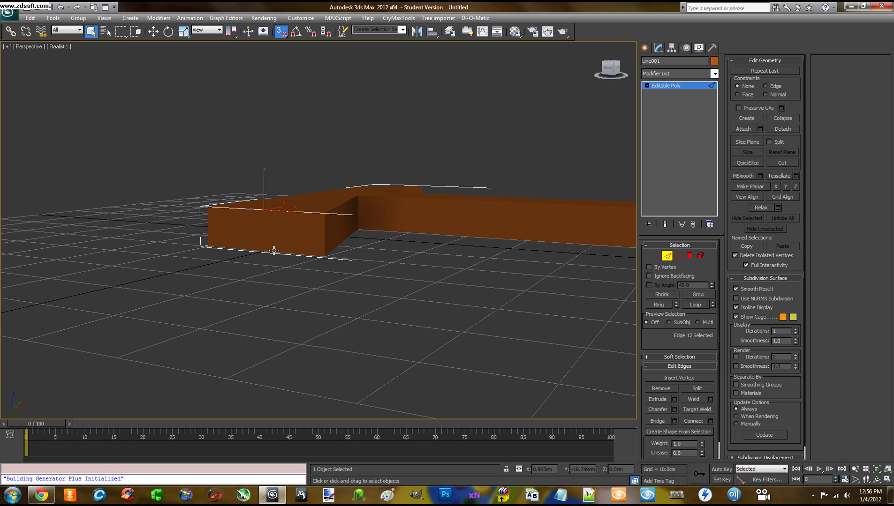
{"action": "key", "text": "ctrl+z"}
{"action": "middle_click_drag", "start_coordinate": [310, 300], "coordinate": [325, 314], "text": "alt"}
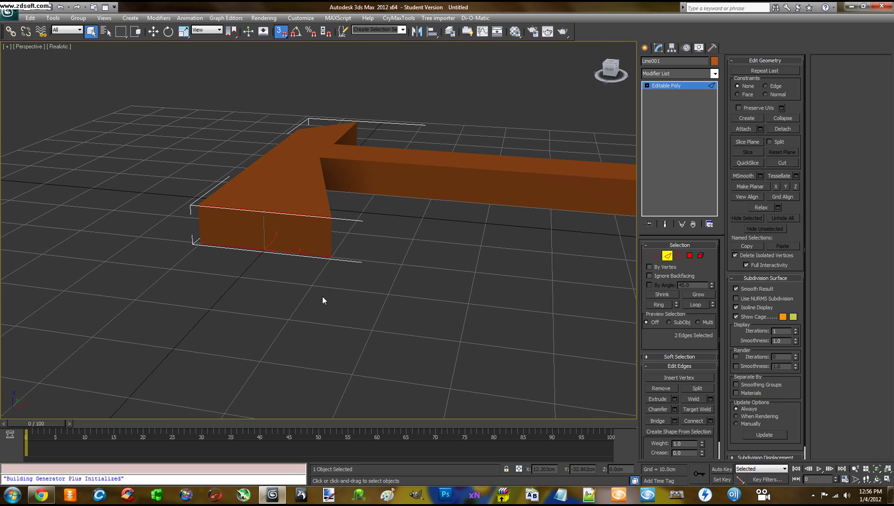
- Scale the selected end edges to narrow the front end, then clear the selection
{"action": "left_click", "coordinate": [183, 32]}
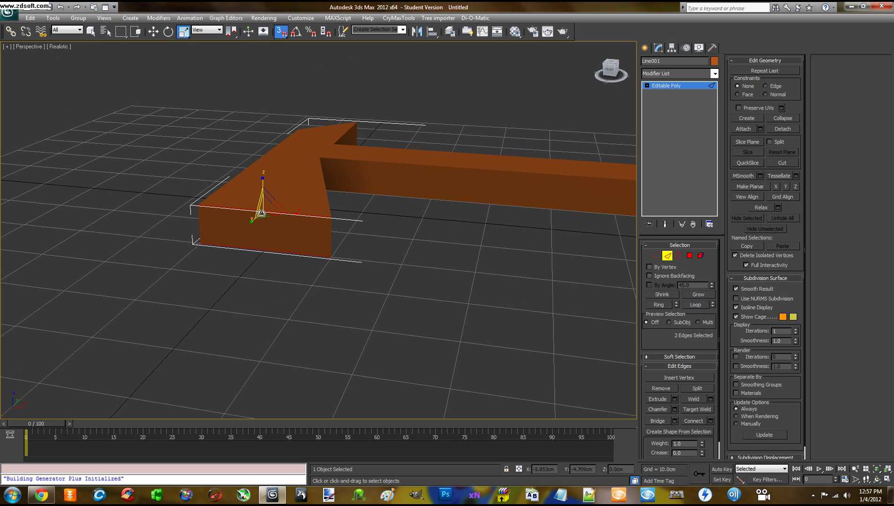
{"action": "mouse_move", "coordinate": [261, 181]}
{"action": "left_mouse_down"}
{"action": "mouse_move", "coordinate": [260, 197]}
{"action": "mouse_move", "coordinate": [275, 179]}
{"action": "left_mouse_up"}
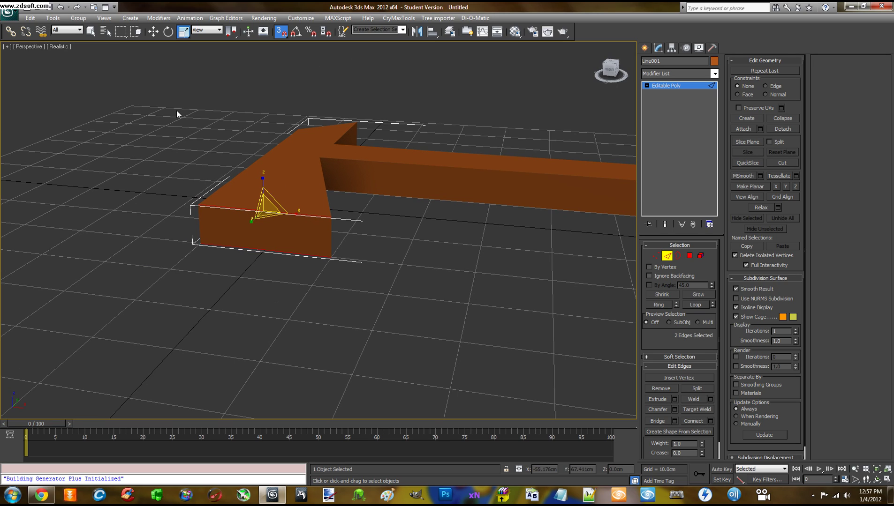
{"action": "mouse_move", "coordinate": [265, 209]}
{"action": "left_mouse_down"}
{"action": "mouse_move", "coordinate": [269, 285]}
{"action": "mouse_move", "coordinate": [262, 200]}
{"action": "left_mouse_up"}
{"action": "left_click", "coordinate": [386, 261], "text": "alt"}
{"action": "left_click", "coordinate": [379, 260]}
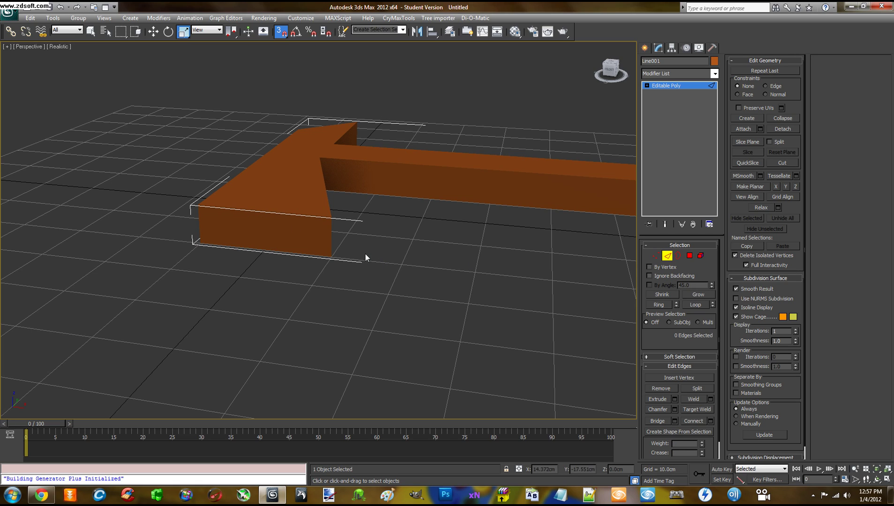
- Select the top front edge of the blade end with snapping turned off
{"action": "left_click", "coordinate": [154, 32]}
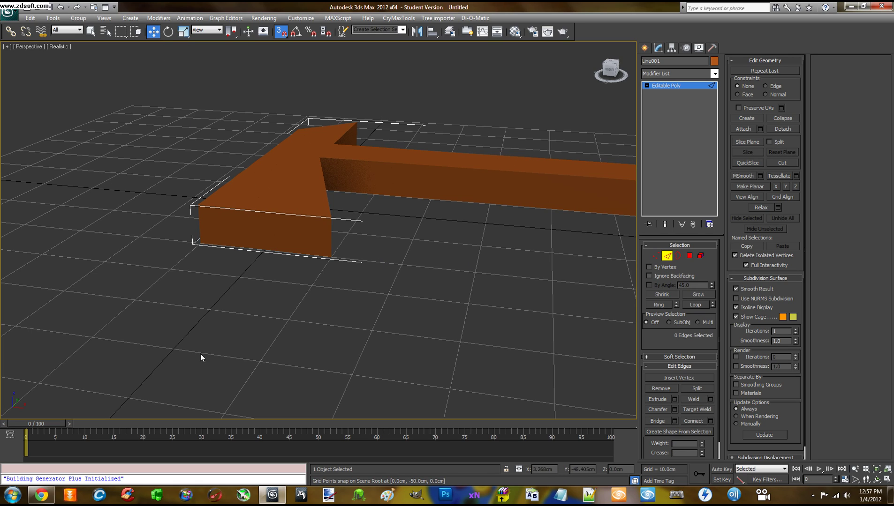
{"action": "left_click", "coordinate": [270, 214]}
{"action": "mouse_move", "coordinate": [288, 259]}
{"action": "middle_mouse_down", "text": "alt"}
{"action": "mouse_move", "coordinate": [285, 279]}
{"action": "mouse_move", "coordinate": [285, 258]}
{"action": "middle_mouse_up", "text": "alt"}
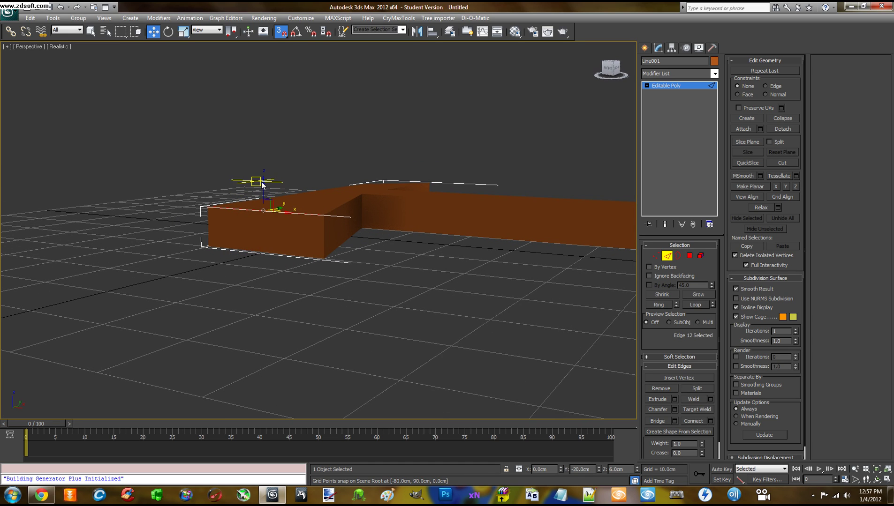
{"action": "left_click", "coordinate": [281, 31]}
{"action": "left_click", "coordinate": [183, 31]}
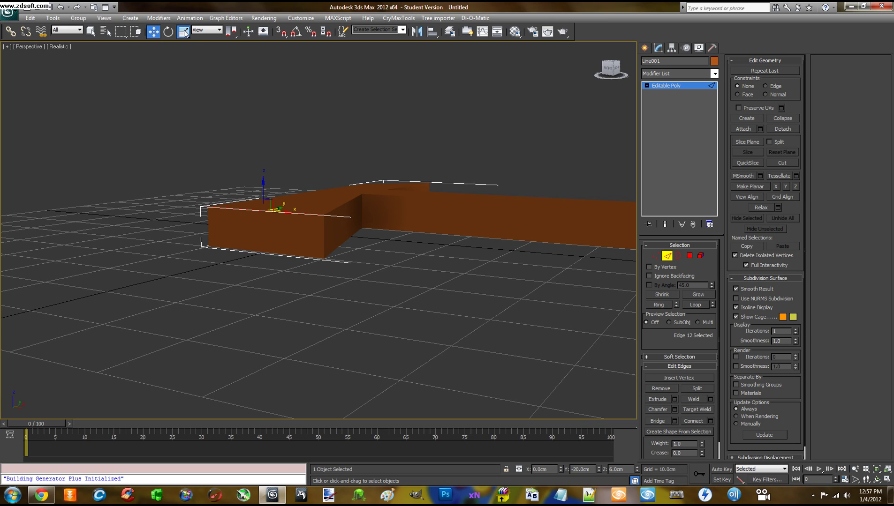
{"action": "left_click", "coordinate": [253, 253]}
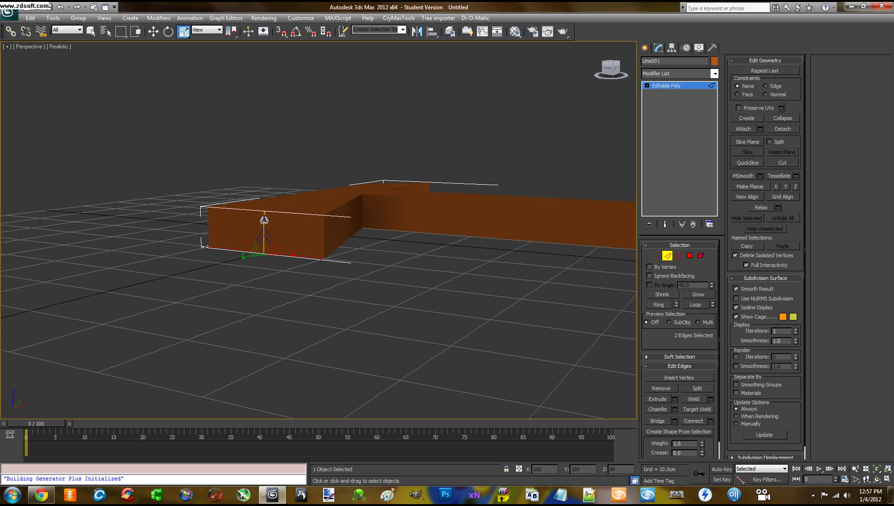
{"action": "key", "text": "ctrl+z"}
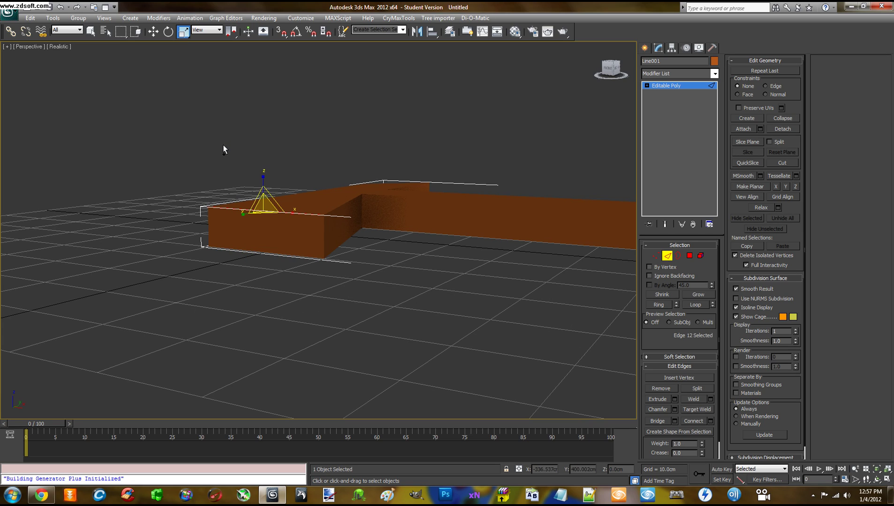
- Try lowering the top front edge by dragging, undoing the trial moves
{"action": "left_click", "coordinate": [152, 32]}
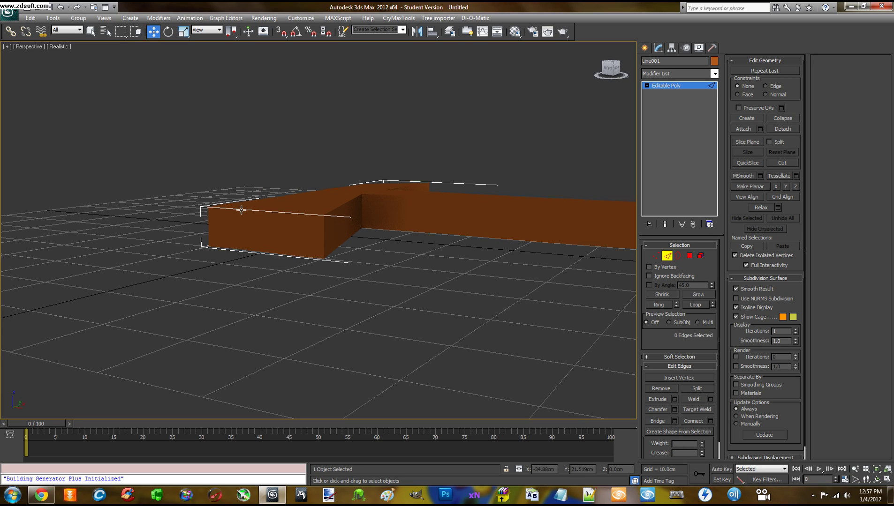
{"action": "left_click_drag", "start_coordinate": [263, 184], "coordinate": [272, 201]}
{"action": "key", "text": "ctrl+z"}
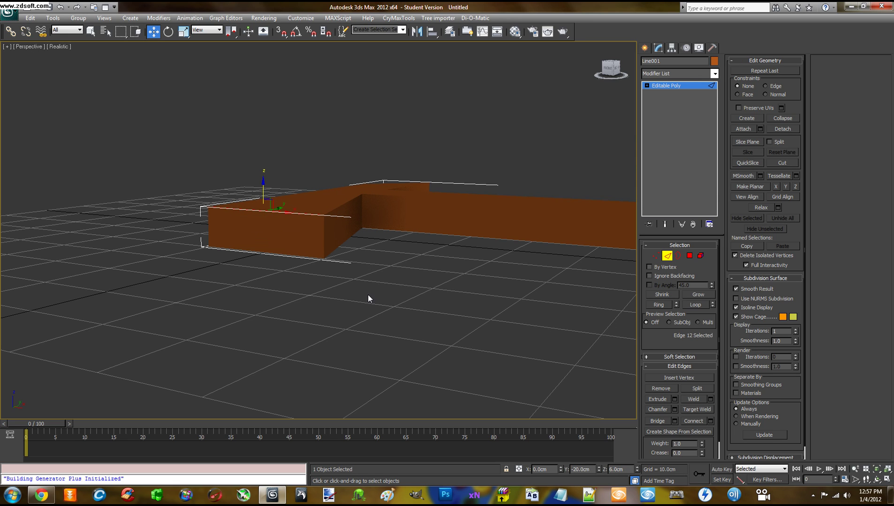
{"action": "mouse_move", "coordinate": [368, 295]}
{"action": "middle_mouse_down", "text": "alt"}
{"action": "mouse_move", "coordinate": [397, 306]}
{"action": "mouse_move", "coordinate": [361, 274]}
{"action": "mouse_move", "coordinate": [367, 302]}
{"action": "middle_mouse_up", "text": "alt"}
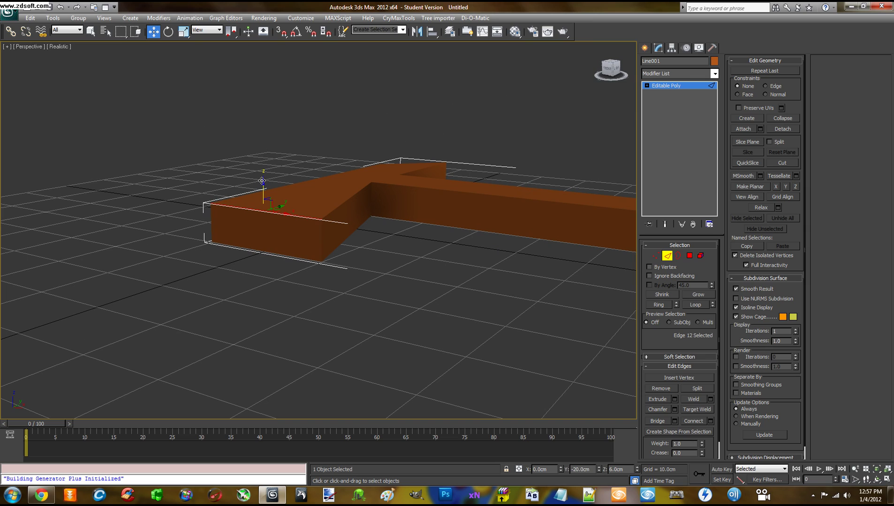
{"action": "mouse_move", "coordinate": [262, 186]}
{"action": "left_mouse_down"}
{"action": "mouse_move", "coordinate": [263, 211]}
{"action": "mouse_move", "coordinate": [261, 190]}
{"action": "mouse_move", "coordinate": [261, 198]}
{"action": "left_mouse_up"}
{"action": "left_click", "coordinate": [321, 234]}
{"action": "key", "text": "ctrl+z"}
- Set the top and then bottom end edges to Z 3.5 cm, forming a ramp
{"action": "double_click", "coordinate": [622, 471]}
{"action": "type", "text": "3.5"}
{"action": "key", "text": "Return"}
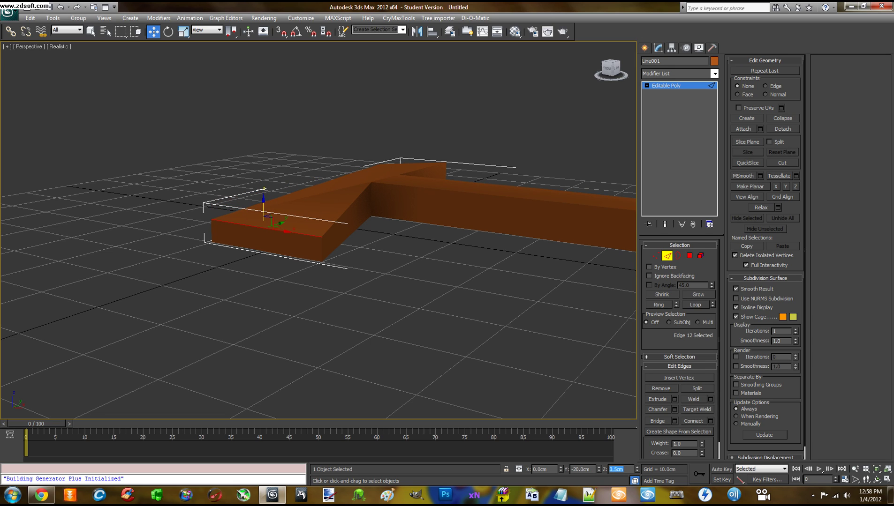
{"action": "left_click", "coordinate": [285, 255]}
{"action": "middle_click_drag", "start_coordinate": [336, 312], "coordinate": [339, 309], "text": "alt"}
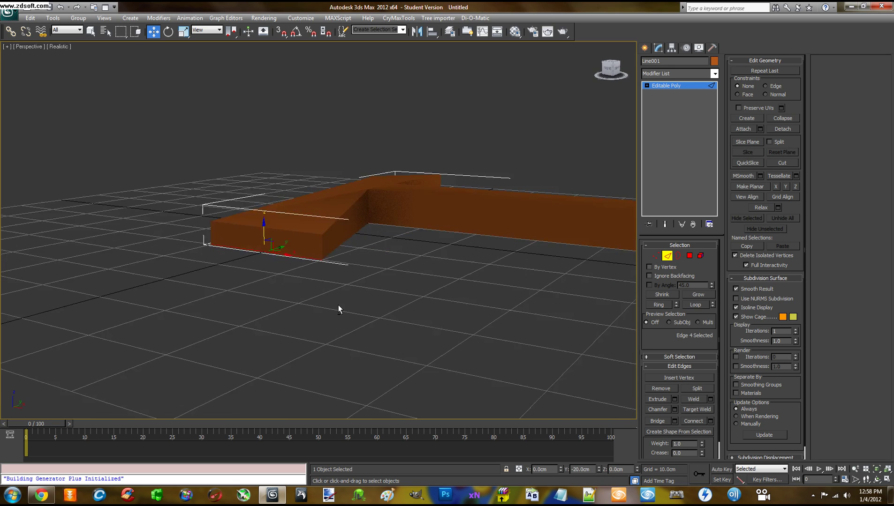
{"action": "double_click", "coordinate": [619, 469]}
{"action": "type", "text": "3.5"}
{"action": "key", "text": "Return"}
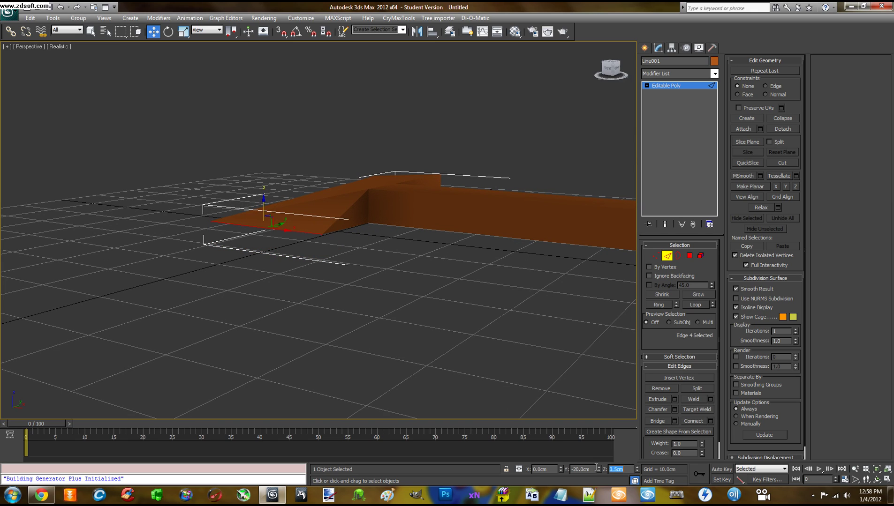
{"action": "mouse_move", "coordinate": [413, 386]}
{"action": "middle_mouse_down", "text": "alt"}
{"action": "mouse_move", "coordinate": [425, 359]}
{"action": "mouse_move", "coordinate": [437, 371]}
{"action": "mouse_move", "coordinate": [420, 354]}
{"action": "mouse_move", "coordinate": [425, 280]}
{"action": "mouse_move", "coordinate": [403, 371]}
{"action": "mouse_move", "coordinate": [354, 306]}
{"action": "mouse_move", "coordinate": [385, 278]}
{"action": "mouse_move", "coordinate": [440, 266]}
{"action": "mouse_move", "coordinate": [461, 353]}
{"action": "mouse_move", "coordinate": [417, 365]}
{"action": "mouse_move", "coordinate": [408, 386]}
{"action": "middle_mouse_up", "text": "alt"}
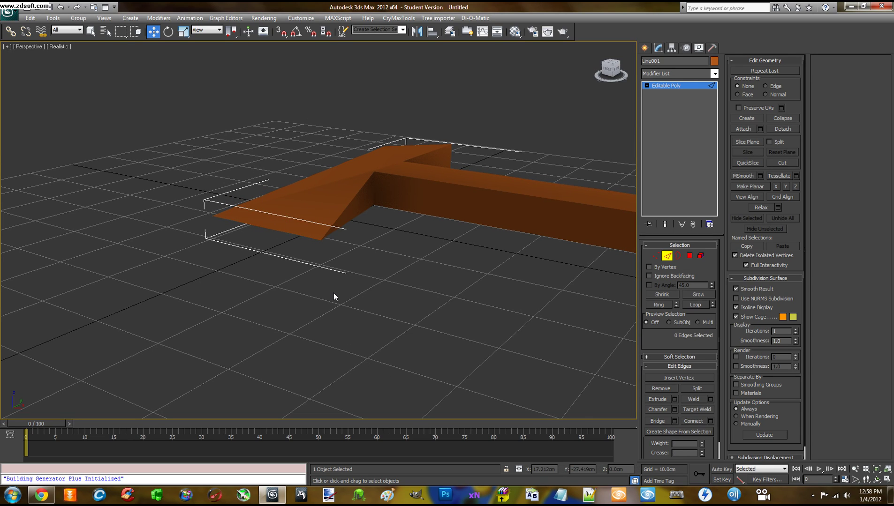
- Undo the 3.5 cm edge moves so the end returns to its 6.0 cm thickness, then clear the selection
{"action": "key", "text": "Return"}
{"action": "key", "text": "ctrl+z"}
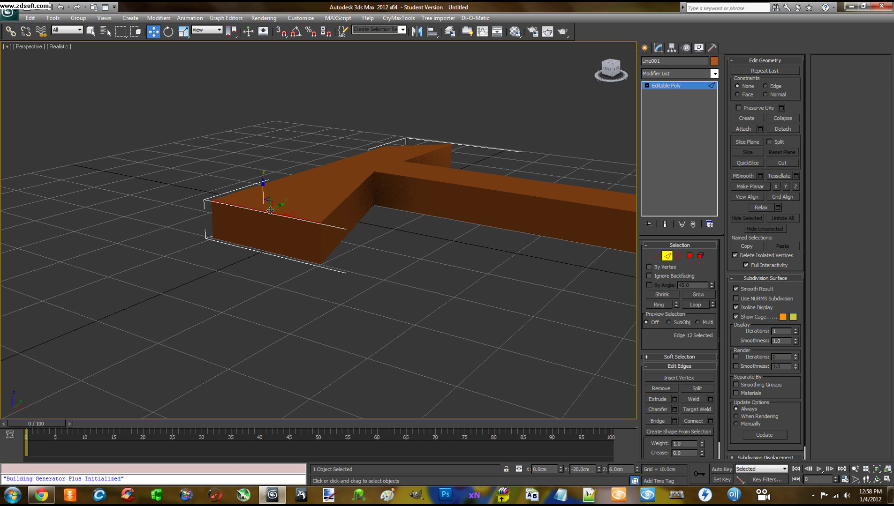
{"action": "mouse_move", "coordinate": [263, 183]}
{"action": "left_mouse_down"}
{"action": "mouse_move", "coordinate": [263, 206]}
{"action": "mouse_move", "coordinate": [265, 197]}
{"action": "left_mouse_up"}
{"action": "mouse_move", "coordinate": [299, 183]}
{"action": "middle_mouse_down", "text": "alt"}
{"action": "mouse_move", "coordinate": [335, 197]}
{"action": "mouse_move", "coordinate": [369, 188]}
{"action": "mouse_move", "coordinate": [305, 215]}
{"action": "mouse_move", "coordinate": [293, 247]}
{"action": "mouse_move", "coordinate": [368, 199]}
{"action": "mouse_move", "coordinate": [350, 169]}
{"action": "mouse_move", "coordinate": [307, 186]}
{"action": "middle_mouse_up", "text": "alt"}
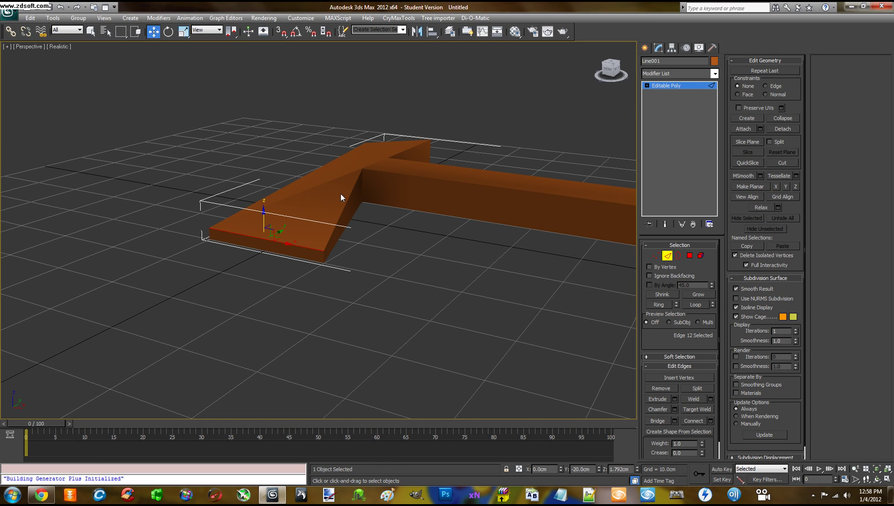
{"action": "left_click", "coordinate": [373, 241]}
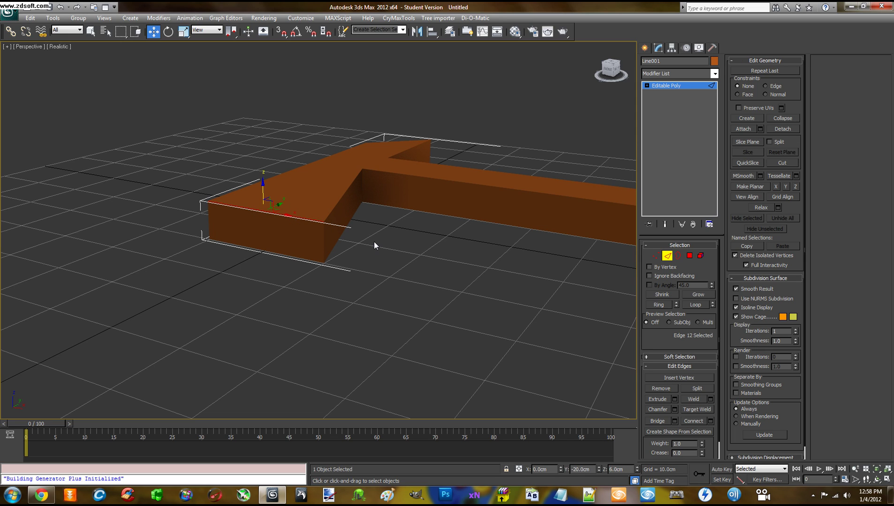
{"action": "scroll", "coordinate": [375, 244], "scroll_direction": "up", "scroll_amount": 2}
{"action": "middle_click_drag", "start_coordinate": [377, 252], "coordinate": [384, 185], "text": "alt"}
{"action": "scroll", "coordinate": [437, 266], "scroll_direction": "up", "scroll_amount": 2}
{"action": "scroll", "coordinate": [338, 259], "scroll_direction": "down", "scroll_amount": 3}
{"action": "scroll", "coordinate": [338, 259], "scroll_direction": "up", "scroll_amount": 3}
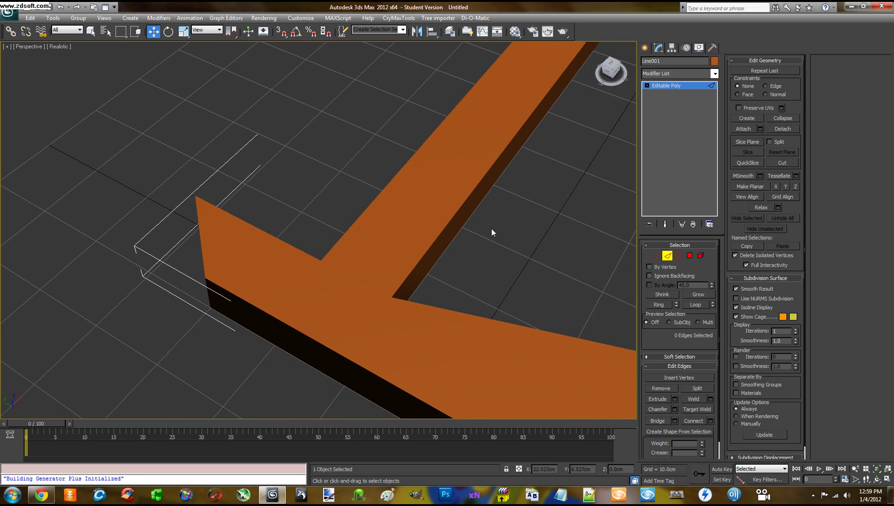
- Leave Edge mode, switch to Top view and reselect the orange Line001 shape
{"action": "left_click", "coordinate": [666, 256]}
{"action": "middle_click_drag", "start_coordinate": [506, 276], "coordinate": [450, 241]}
{"action": "middle_click_drag", "start_coordinate": [380, 280], "coordinate": [399, 281], "text": "alt"}
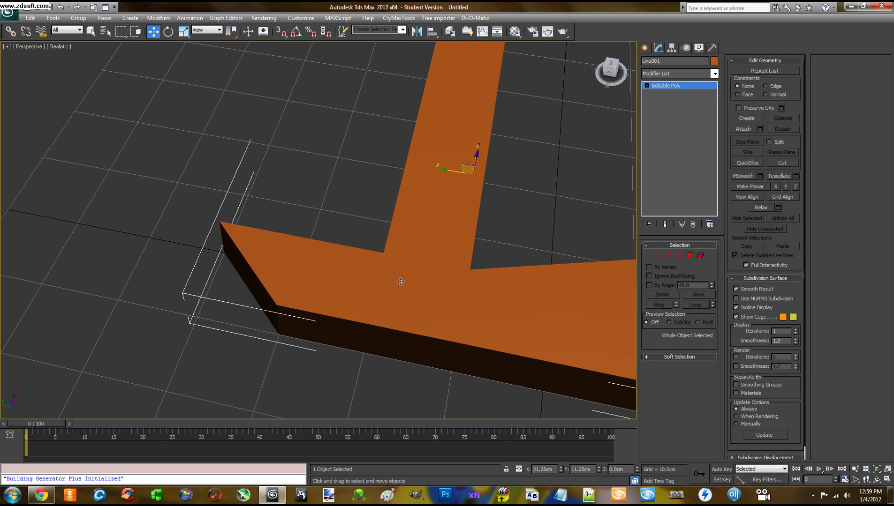
{"action": "key", "text": "t"}
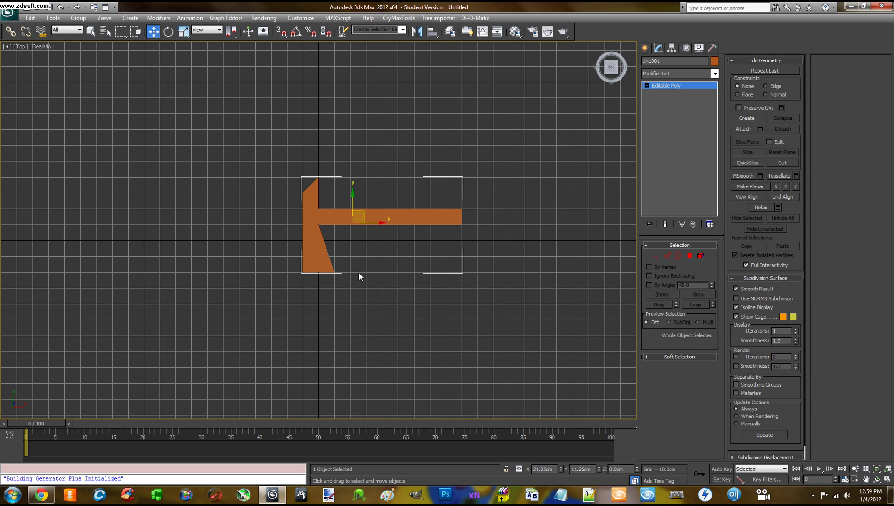
{"action": "scroll", "coordinate": [358, 277], "scroll_direction": "up", "scroll_amount": 5}
{"action": "scroll", "coordinate": [359, 272], "scroll_direction": "up", "scroll_amount": 2}
{"action": "middle_click_drag", "start_coordinate": [369, 253], "coordinate": [401, 261]}
{"action": "left_click", "coordinate": [416, 264]}
{"action": "scroll", "coordinate": [400, 261], "scroll_direction": "up", "scroll_amount": 2}
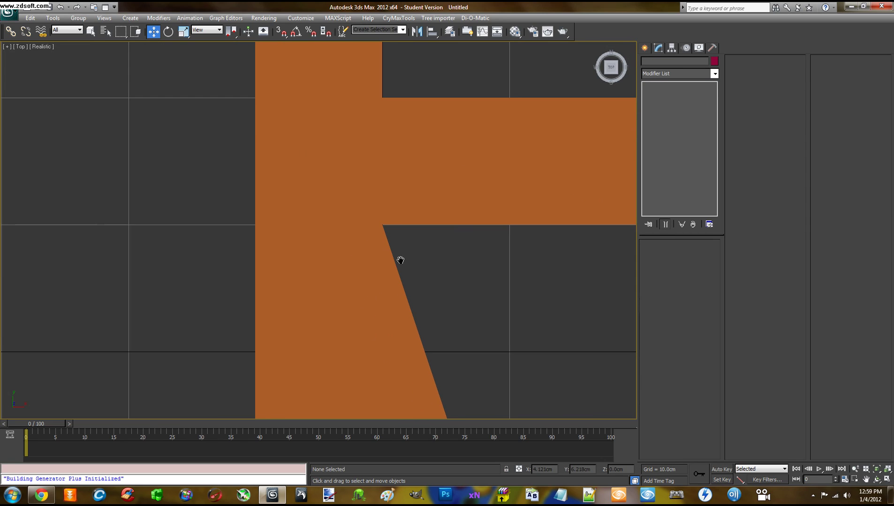
{"action": "left_click", "coordinate": [379, 223]}
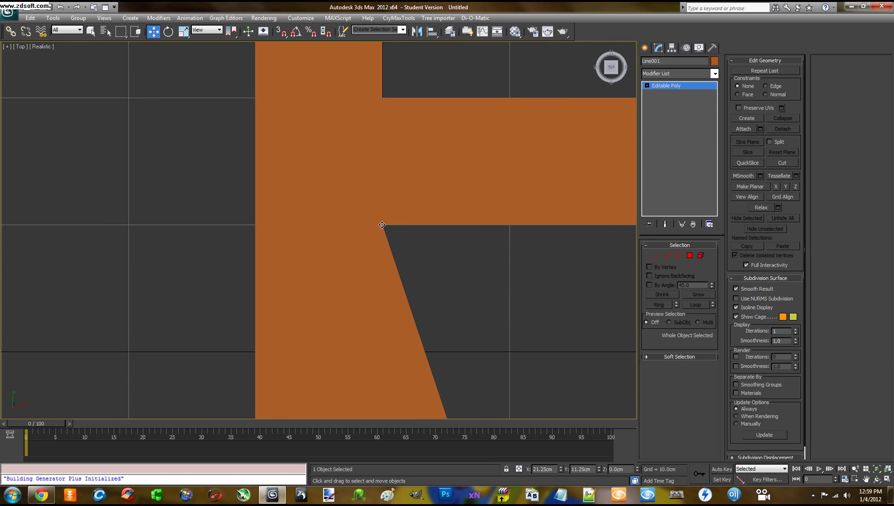
- In Vertex mode, select the inner corner vertex where the handle meets the head
{"action": "left_click", "coordinate": [655, 255]}
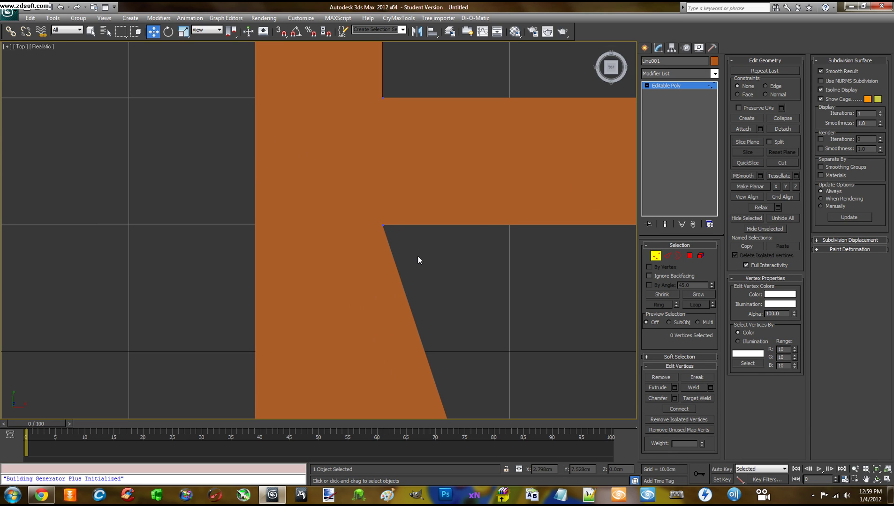
{"action": "mouse_move", "coordinate": [418, 261]}
{"action": "middle_mouse_down", "text": "alt"}
{"action": "mouse_move", "coordinate": [399, 231]}
{"action": "mouse_move", "coordinate": [398, 277]}
{"action": "mouse_move", "coordinate": [406, 268]}
{"action": "middle_mouse_up", "text": "alt"}
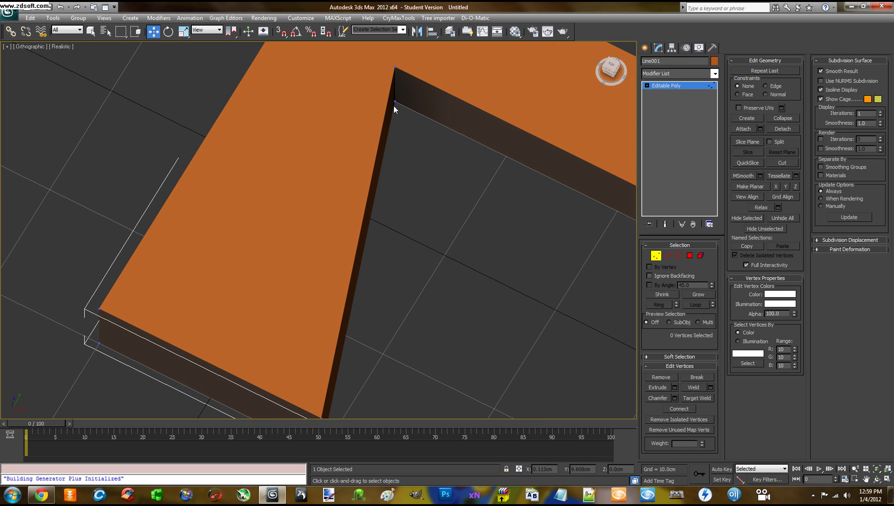
{"action": "left_click", "coordinate": [396, 68]}
{"action": "key", "text": "t"}
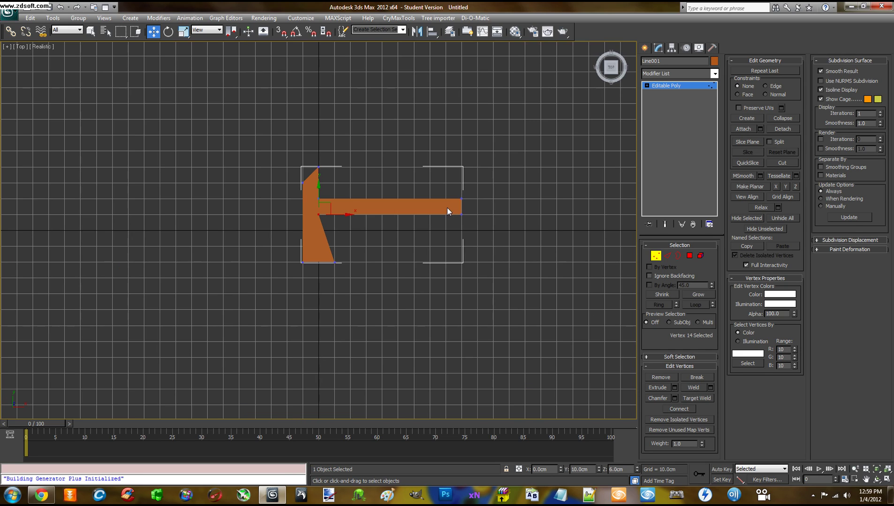
{"action": "scroll", "coordinate": [430, 247], "scroll_direction": "up", "scroll_amount": 8}
{"action": "middle_click_drag", "start_coordinate": [372, 233], "coordinate": [391, 233]}
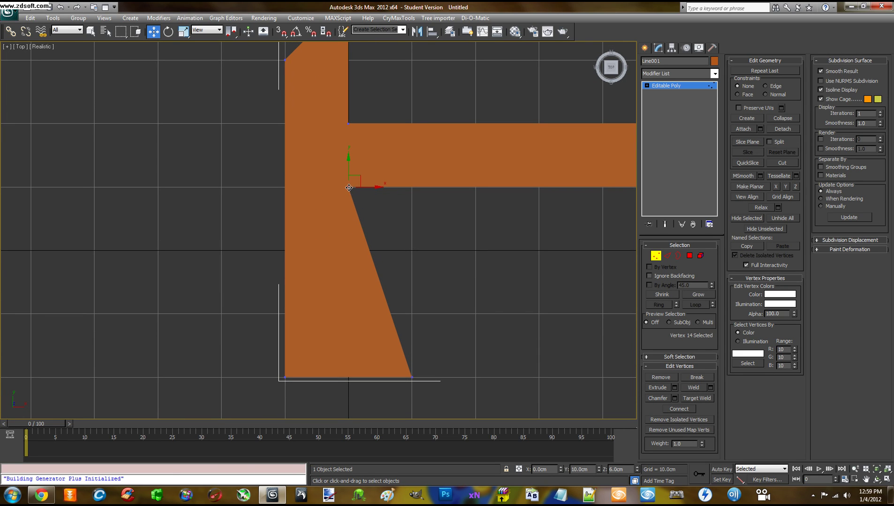
{"action": "middle_click_drag", "start_coordinate": [399, 238], "coordinate": [355, 171], "text": "alt"}
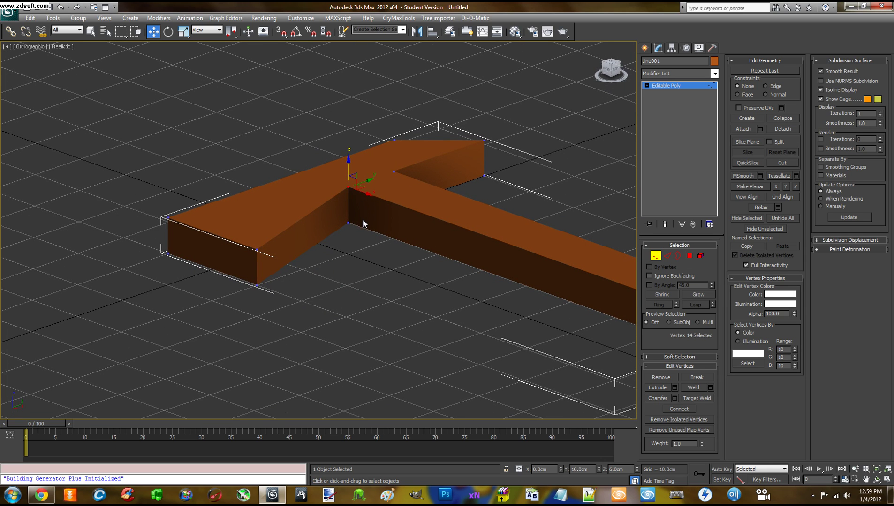
{"action": "middle_click_drag", "start_coordinate": [357, 218], "coordinate": [401, 285], "text": "alt"}
{"action": "key", "text": "t"}
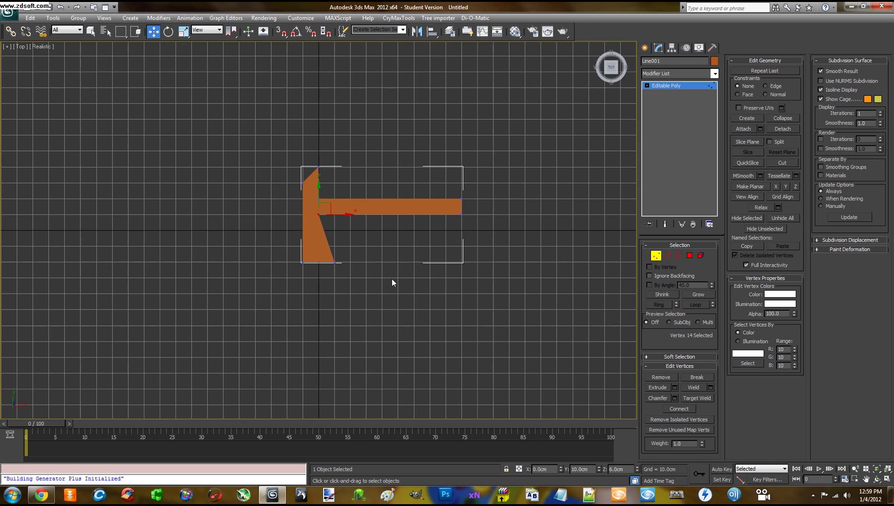
{"action": "middle_click_drag", "start_coordinate": [375, 257], "coordinate": [380, 277]}
{"action": "scroll", "coordinate": [381, 277], "scroll_direction": "up", "scroll_amount": 5}
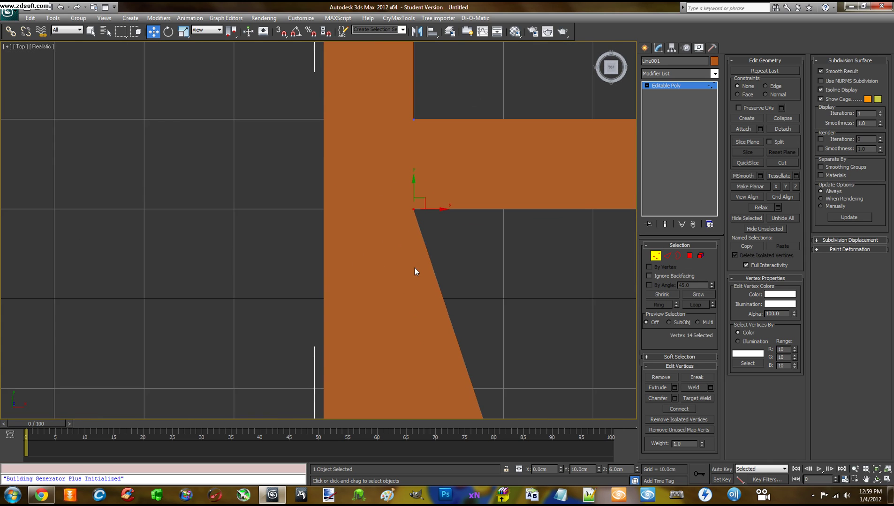
{"action": "middle_click_drag", "start_coordinate": [447, 244], "coordinate": [413, 245]}
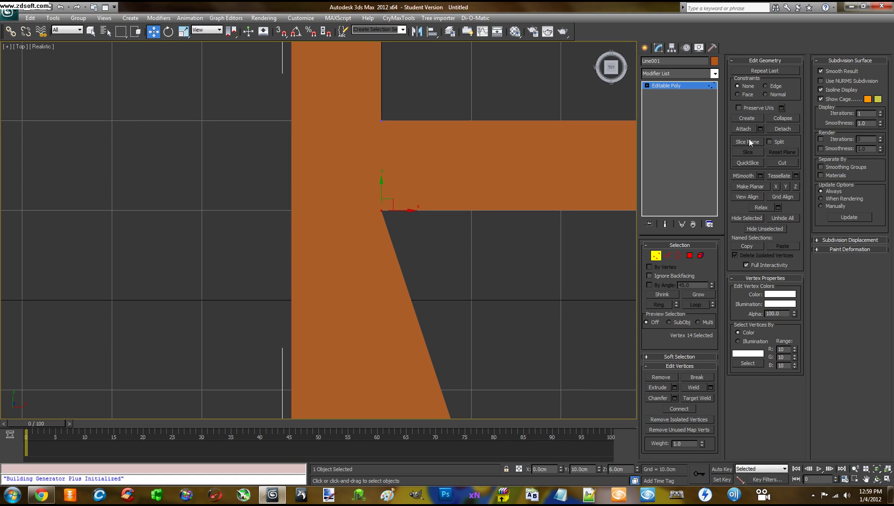
- QuickSlice straight across the axe head from the inner corner vertex, with snapping on
{"action": "left_click", "coordinate": [747, 163]}
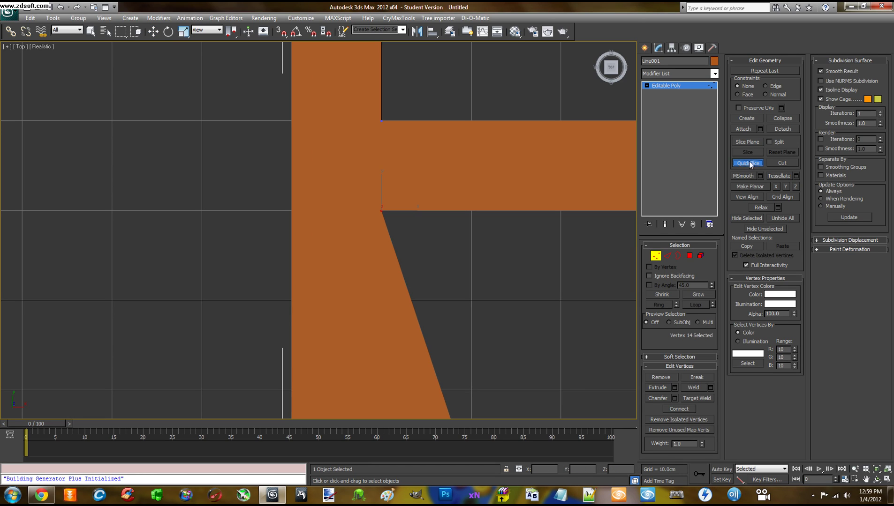
{"action": "left_click", "coordinate": [381, 211]}
{"action": "left_click", "coordinate": [280, 31]}
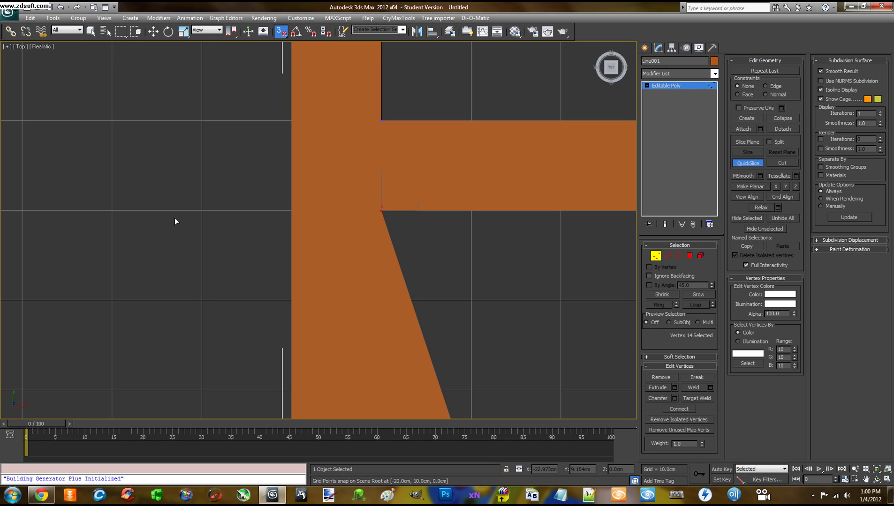
{"action": "left_click", "coordinate": [212, 210]}
{"action": "left_click", "coordinate": [381, 212]}
{"action": "scroll", "coordinate": [427, 269], "scroll_direction": "up", "scroll_amount": 2}
{"action": "key", "text": "p"}
{"action": "middle_click_drag", "start_coordinate": [452, 266], "coordinate": [428, 285], "text": "alt"}
{"action": "scroll", "coordinate": [418, 230], "scroll_direction": "up", "scroll_amount": 2}
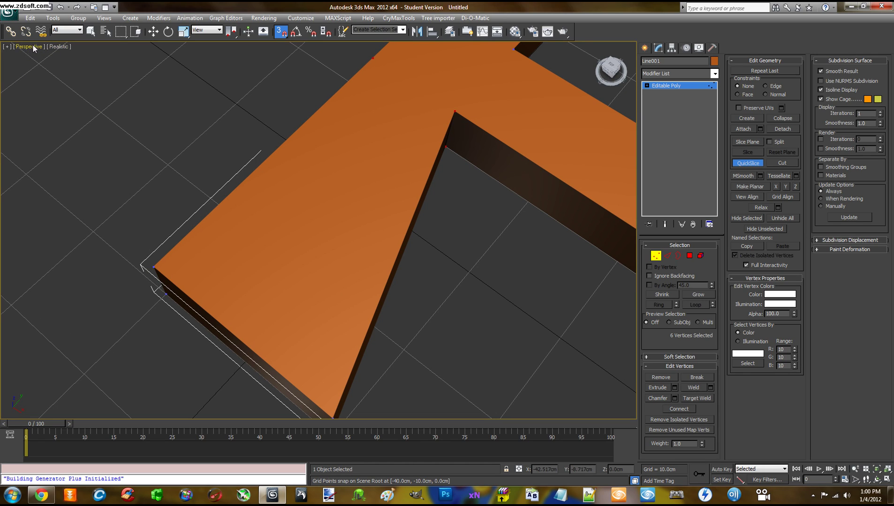
- Switch the viewport to Realistic + Edged Faces, inspect the new cut, and exit Vertex mode
{"action": "left_click", "coordinate": [57, 47]}
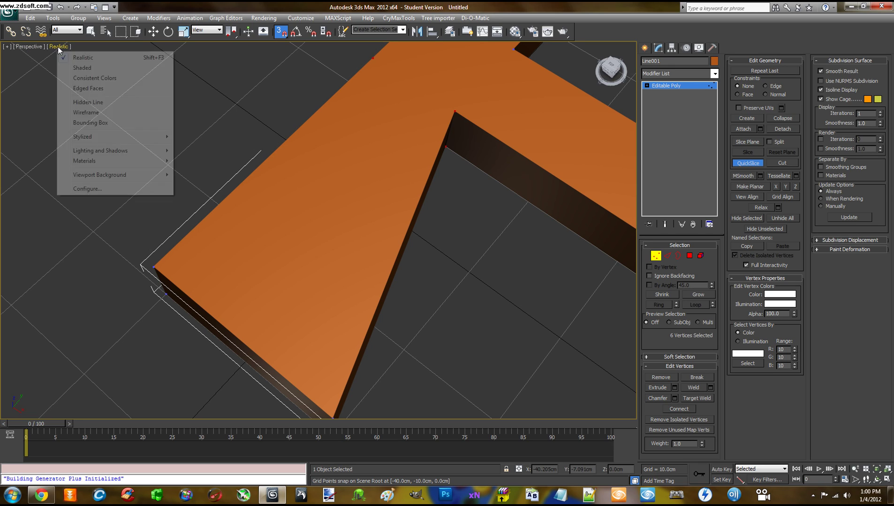
{"action": "left_click", "coordinate": [84, 90]}
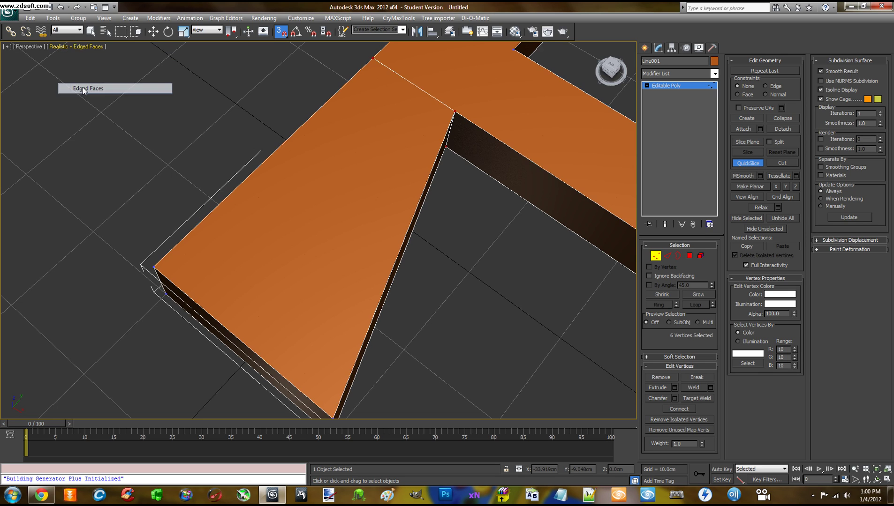
{"action": "middle_click_drag", "start_coordinate": [173, 111], "coordinate": [305, 90], "text": "alt"}
{"action": "scroll", "coordinate": [347, 185], "scroll_direction": "up", "scroll_amount": 3}
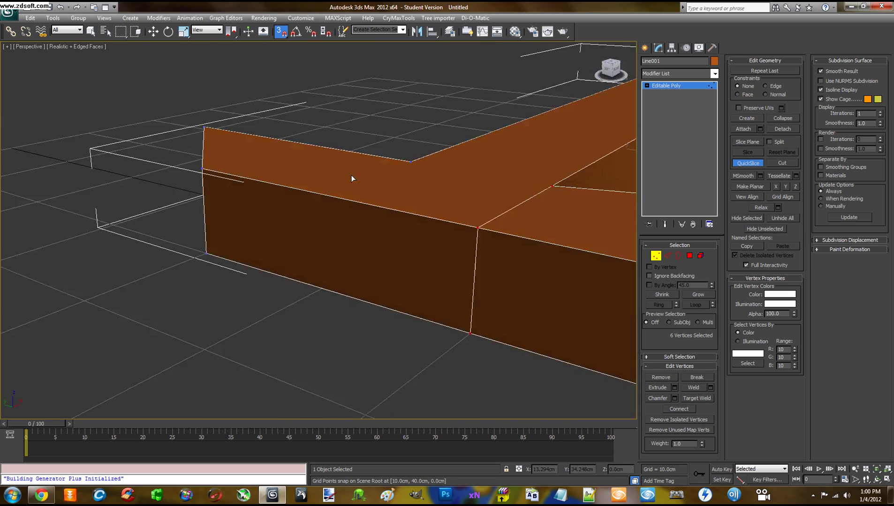
{"action": "middle_click_drag", "start_coordinate": [350, 173], "coordinate": [342, 174], "text": "alt"}
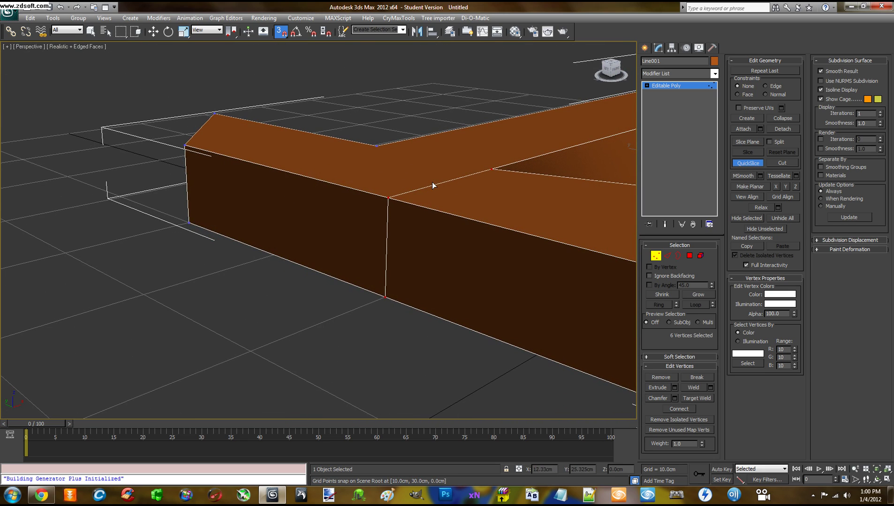
{"action": "middle_click_drag", "start_coordinate": [429, 194], "coordinate": [353, 198], "text": "alt"}
{"action": "scroll", "coordinate": [459, 194], "scroll_direction": "up", "scroll_amount": 3}
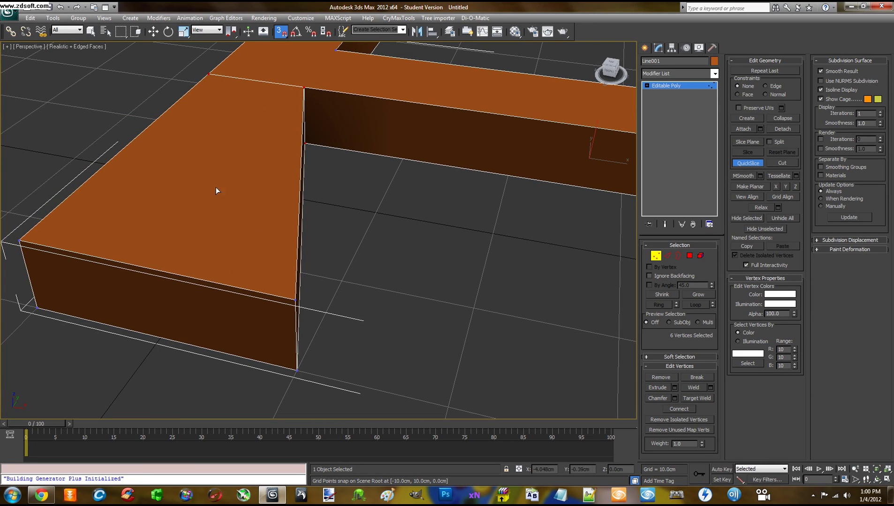
{"action": "scroll", "coordinate": [284, 211], "scroll_direction": "down", "scroll_amount": 5}
{"action": "middle_click_drag", "start_coordinate": [286, 199], "coordinate": [405, 253], "text": "alt"}
{"action": "scroll", "coordinate": [365, 250], "scroll_direction": "up", "scroll_amount": 4}
{"action": "left_click", "coordinate": [655, 256]}
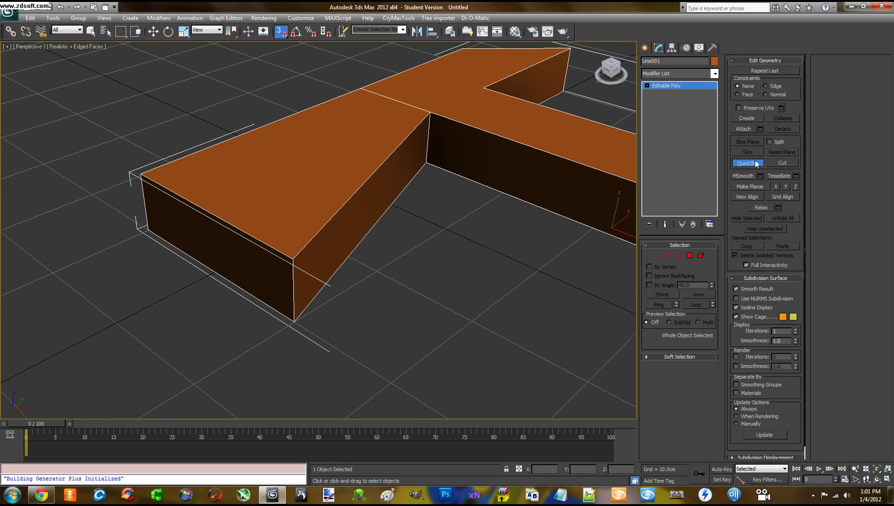
- Reselect the axe in Edge mode and pick the left end's top front edge
{"action": "key", "text": "w"}
{"action": "left_click", "coordinate": [357, 252]}
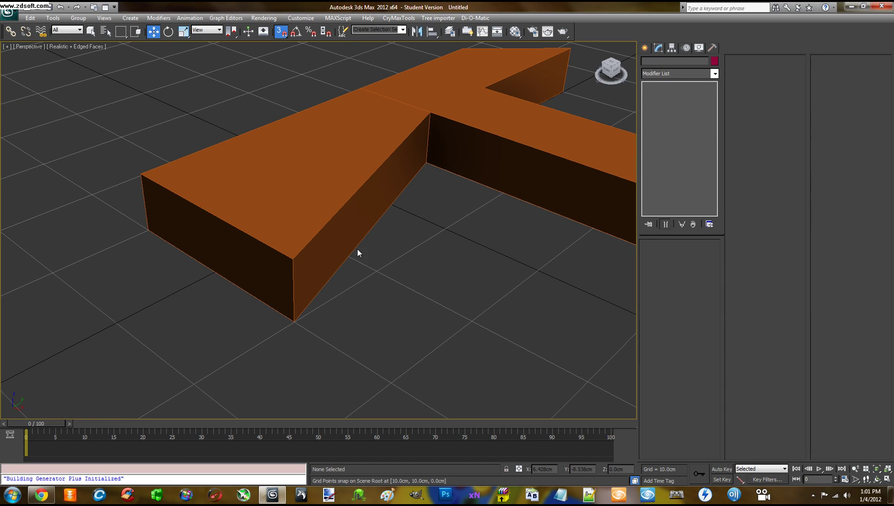
{"action": "left_click", "coordinate": [628, 225]}
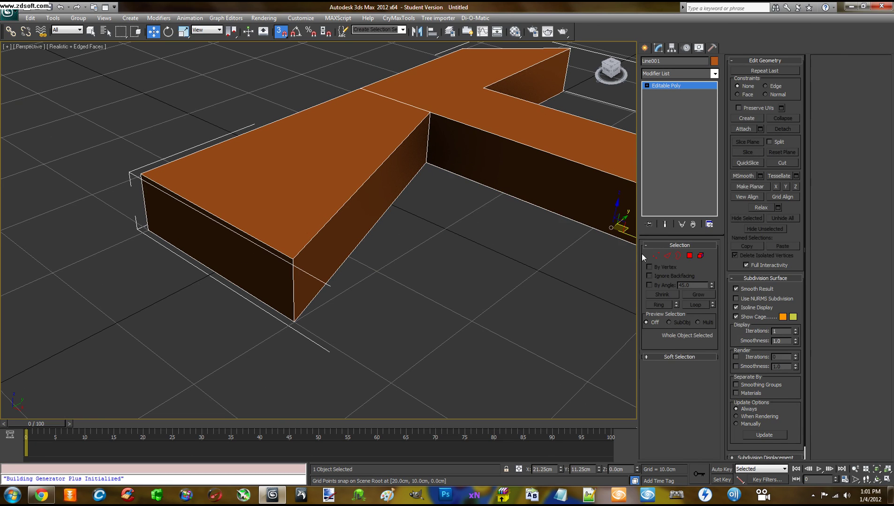
{"action": "left_click", "coordinate": [666, 255]}
{"action": "middle_click_drag", "start_coordinate": [381, 256], "coordinate": [339, 226], "text": "alt"}
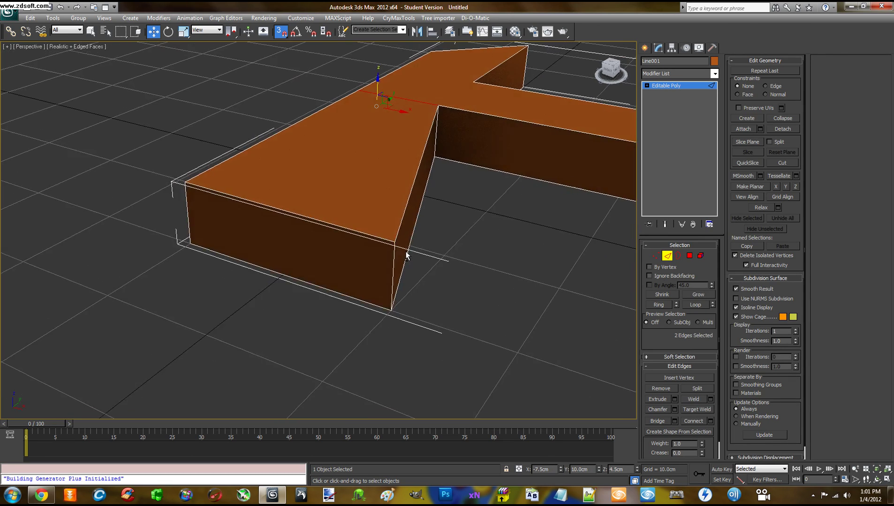
{"action": "left_click", "coordinate": [339, 227]}
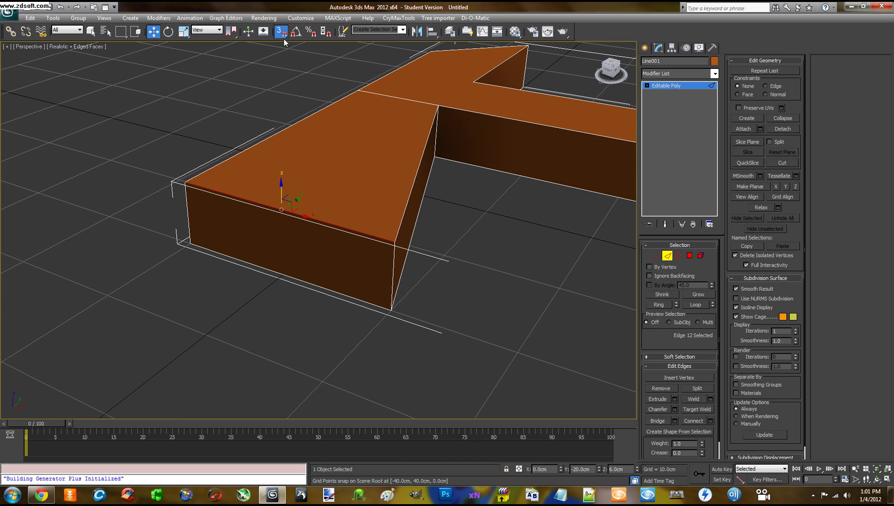
{"action": "middle_click_drag", "start_coordinate": [319, 115], "coordinate": [334, 191], "text": "alt"}
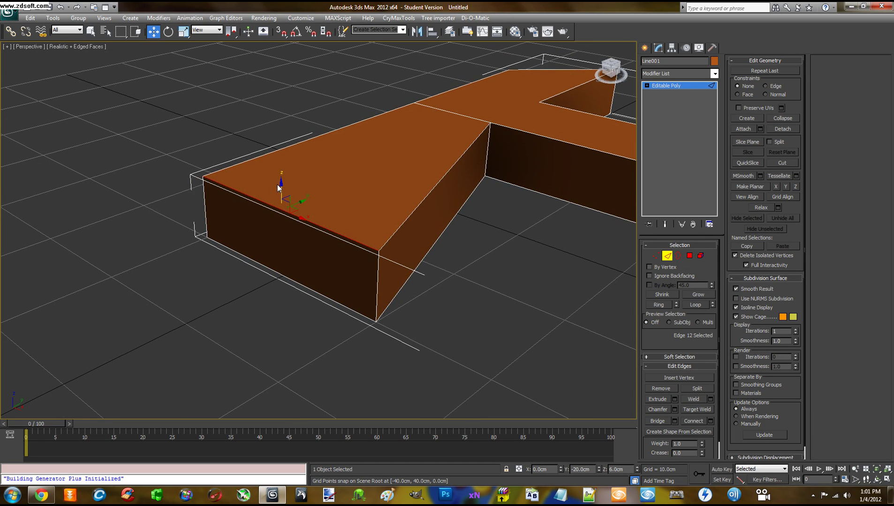
{"action": "left_click_drag", "start_coordinate": [281, 182], "coordinate": [293, 238]}
- Enter 6 cm for the top edge's height, then drag it down into a slope
{"action": "middle_click_drag", "start_coordinate": [316, 237], "coordinate": [320, 197], "text": "alt"}
{"action": "scroll", "coordinate": [282, 251], "scroll_direction": "up", "scroll_amount": 5}
{"action": "scroll", "coordinate": [281, 252], "scroll_direction": "down", "scroll_amount": 5}
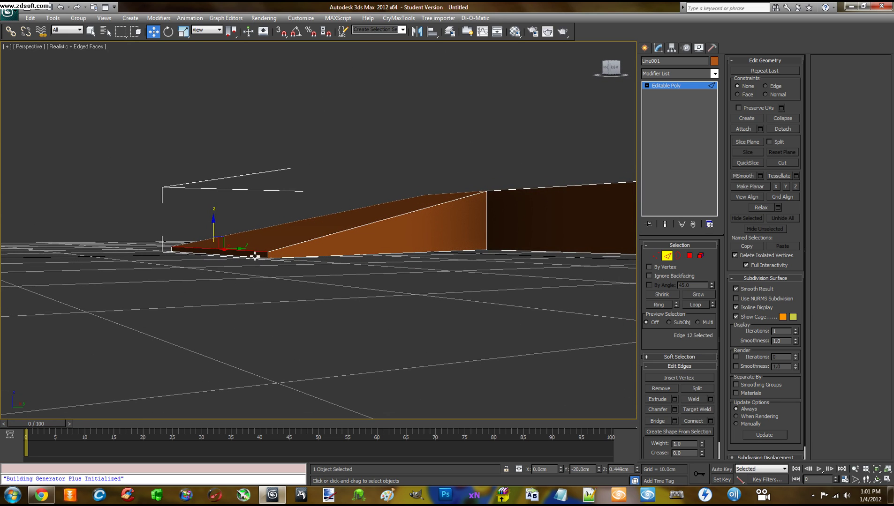
{"action": "mouse_move", "coordinate": [342, 286]}
{"action": "middle_mouse_down", "text": "alt"}
{"action": "mouse_move", "coordinate": [303, 281]}
{"action": "mouse_move", "coordinate": [328, 290]}
{"action": "mouse_move", "coordinate": [336, 279]}
{"action": "mouse_move", "coordinate": [343, 291]}
{"action": "mouse_move", "coordinate": [370, 279]}
{"action": "mouse_move", "coordinate": [364, 267]}
{"action": "mouse_move", "coordinate": [347, 283]}
{"action": "mouse_move", "coordinate": [361, 295]}
{"action": "mouse_move", "coordinate": [321, 275]}
{"action": "mouse_move", "coordinate": [341, 279]}
{"action": "middle_mouse_up", "text": "alt"}
{"action": "scroll", "coordinate": [320, 277], "scroll_direction": "up", "scroll_amount": 5}
{"action": "scroll", "coordinate": [341, 279], "scroll_direction": "up", "scroll_amount": 3}
{"action": "type", "text": "6"}
{"action": "key", "text": "Return"}
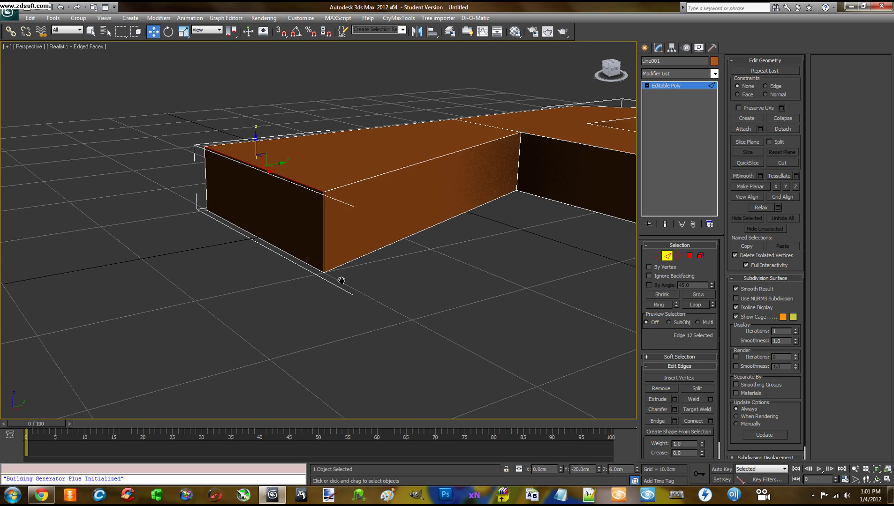
{"action": "middle_click_drag", "start_coordinate": [271, 273], "coordinate": [289, 277]}
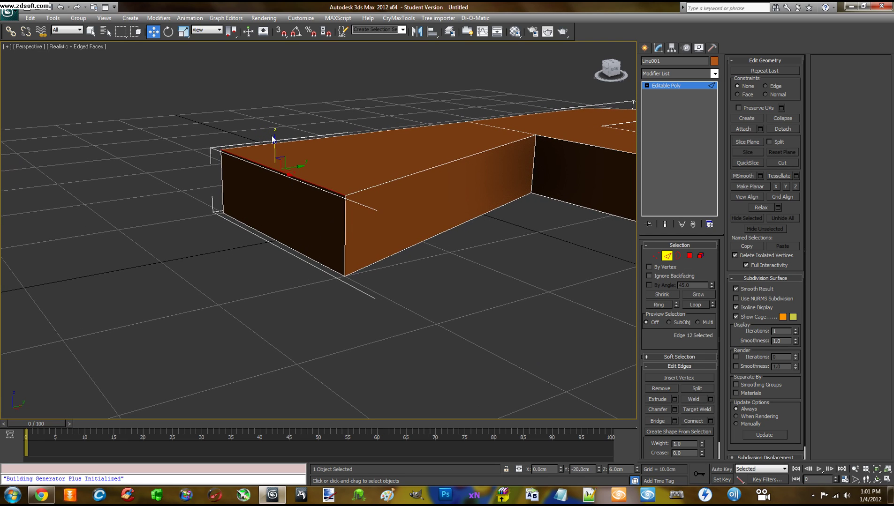
{"action": "left_click_drag", "start_coordinate": [275, 141], "coordinate": [278, 170]}
{"action": "middle_click_drag", "start_coordinate": [278, 170], "coordinate": [270, 229], "text": "alt"}
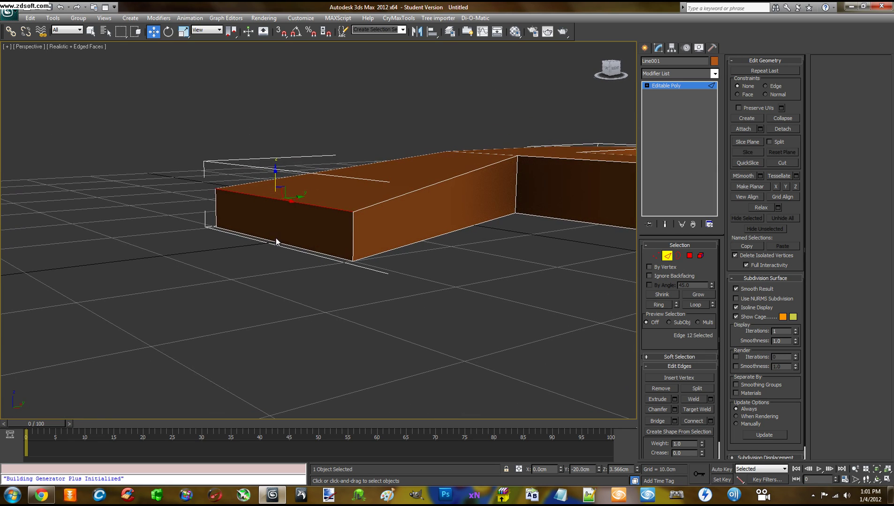
- Adjust the bottom and top front edges' heights to shape the thin blade wedge
{"action": "left_click", "coordinate": [277, 243]}
{"action": "left_click_drag", "start_coordinate": [277, 214], "coordinate": [281, 178]}
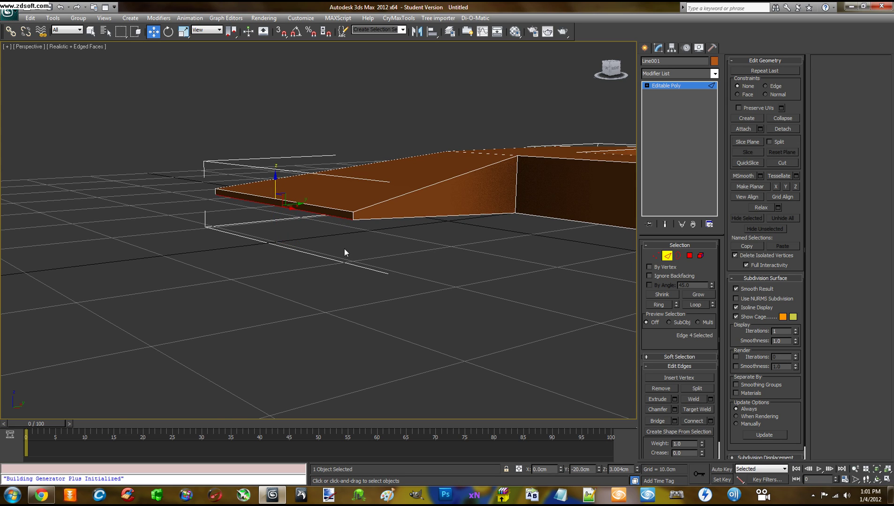
{"action": "middle_click_drag", "start_coordinate": [359, 264], "coordinate": [324, 239], "text": "alt"}
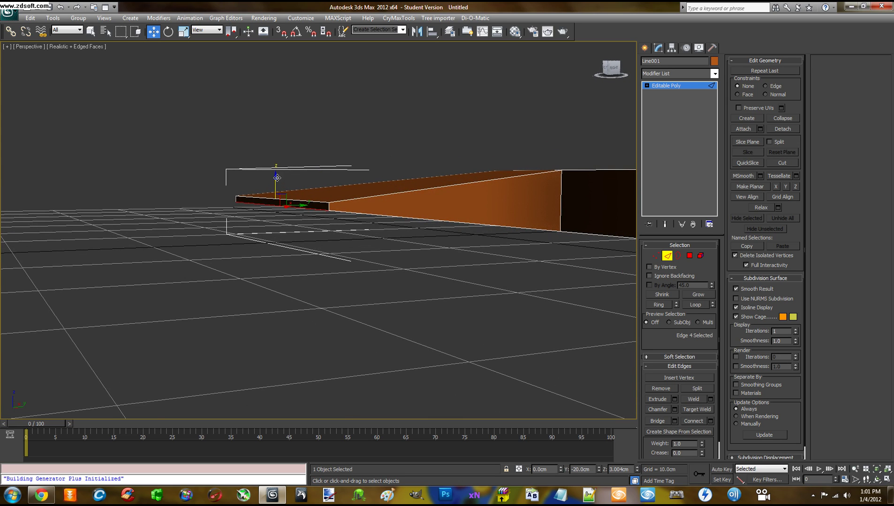
{"action": "left_click_drag", "start_coordinate": [277, 178], "coordinate": [276, 188]}
{"action": "left_click", "coordinate": [263, 197]}
{"action": "left_click_drag", "start_coordinate": [274, 171], "coordinate": [278, 184]}
{"action": "mouse_move", "coordinate": [334, 266]}
{"action": "middle_mouse_down", "text": "alt"}
{"action": "mouse_move", "coordinate": [294, 257]}
{"action": "mouse_move", "coordinate": [325, 276]}
{"action": "mouse_move", "coordinate": [344, 272]}
{"action": "middle_mouse_up", "text": "alt"}
{"action": "scroll", "coordinate": [343, 271], "scroll_direction": "up", "scroll_amount": 3}
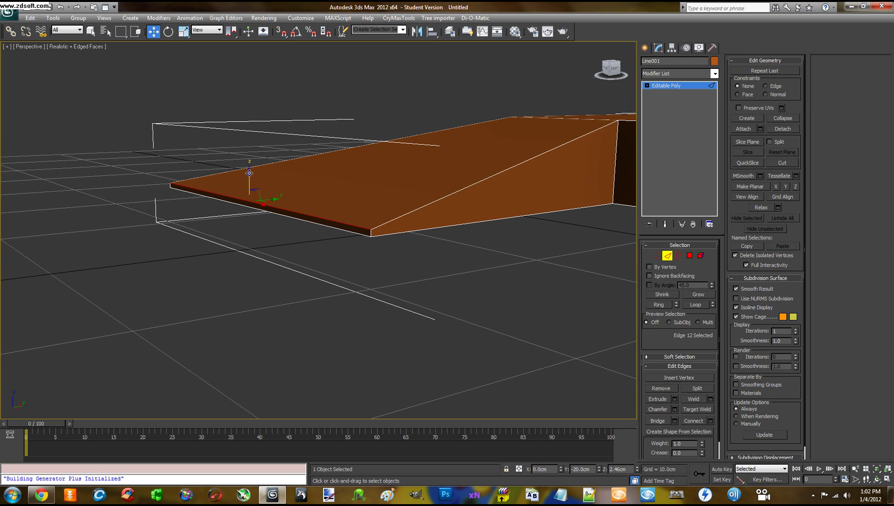
{"action": "left_click_drag", "start_coordinate": [249, 173], "coordinate": [251, 176]}
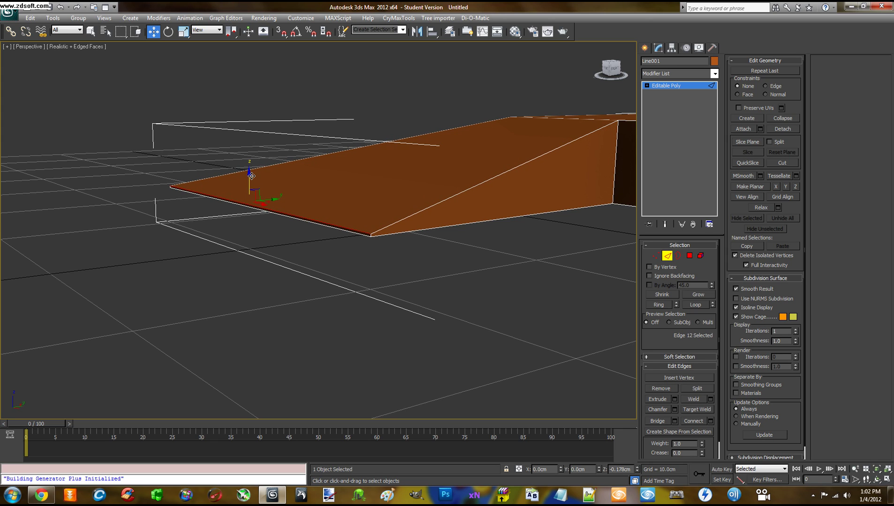
{"action": "middle_click_drag", "start_coordinate": [252, 176], "coordinate": [351, 272], "text": "alt"}
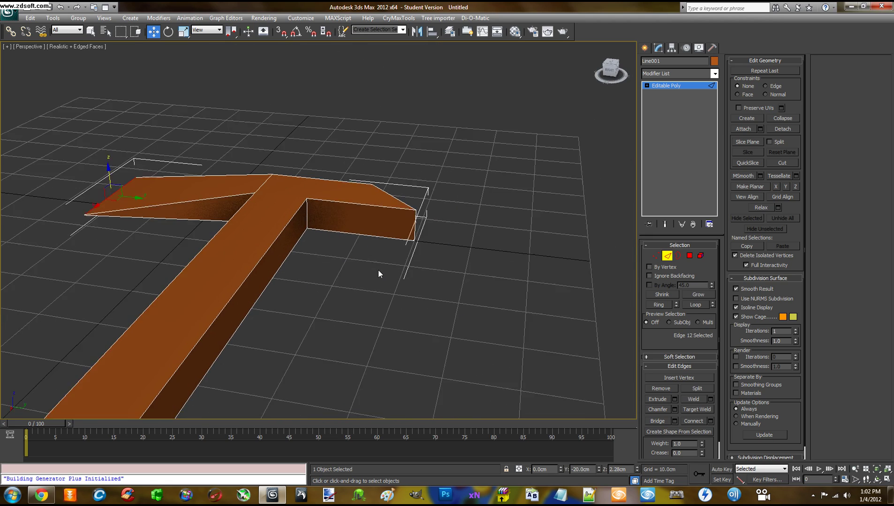
{"action": "scroll", "coordinate": [350, 272], "scroll_direction": "up", "scroll_amount": 6}
{"action": "left_click", "coordinate": [326, 198]}
{"action": "middle_click_drag", "start_coordinate": [361, 314], "coordinate": [293, 282], "text": "alt"}
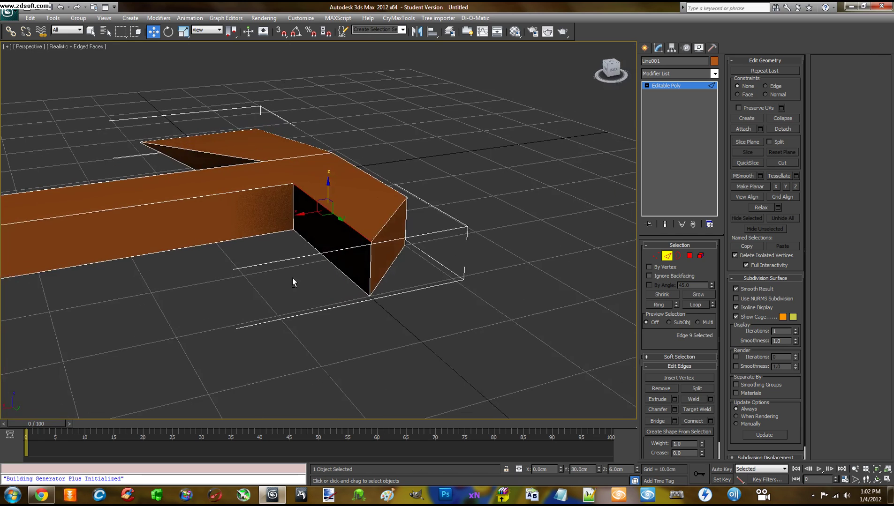
{"action": "left_click", "coordinate": [380, 303]}
{"action": "mouse_move", "coordinate": [379, 304]}
{"action": "middle_mouse_down", "text": "alt"}
{"action": "mouse_move", "coordinate": [390, 313]}
{"action": "mouse_move", "coordinate": [389, 281]}
{"action": "mouse_move", "coordinate": [371, 306]}
{"action": "middle_mouse_up", "text": "alt"}
{"action": "scroll", "coordinate": [370, 307], "scroll_direction": "up", "scroll_amount": 3}
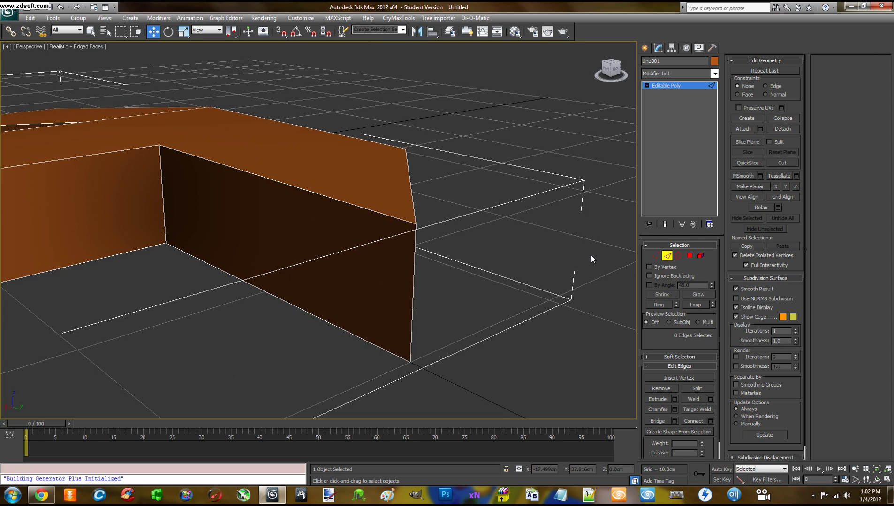
{"action": "left_click", "coordinate": [653, 256]}
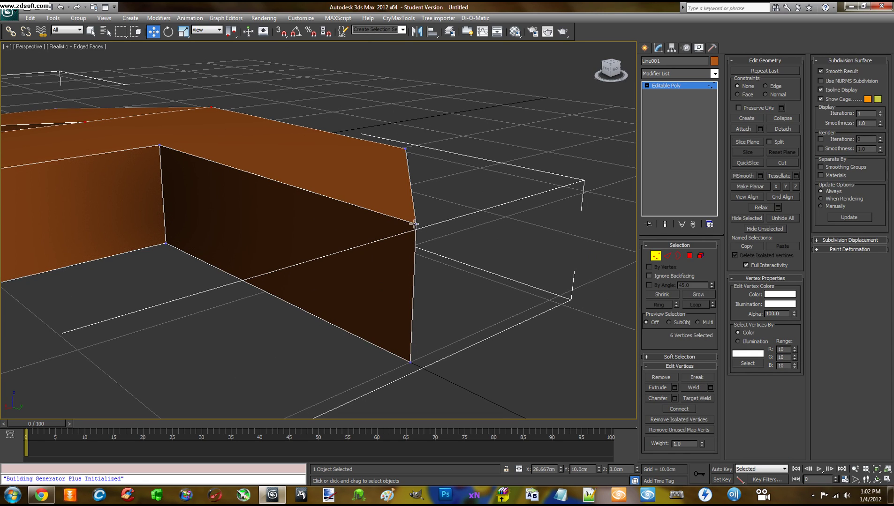
{"action": "mouse_move", "coordinate": [456, 277]}
{"action": "middle_mouse_down", "text": "alt"}
{"action": "mouse_move", "coordinate": [443, 265]}
{"action": "mouse_move", "coordinate": [397, 265]}
{"action": "mouse_move", "coordinate": [449, 265]}
{"action": "middle_mouse_up", "text": "alt"}
{"action": "left_click_drag", "start_coordinate": [398, 183], "coordinate": [419, 327]}
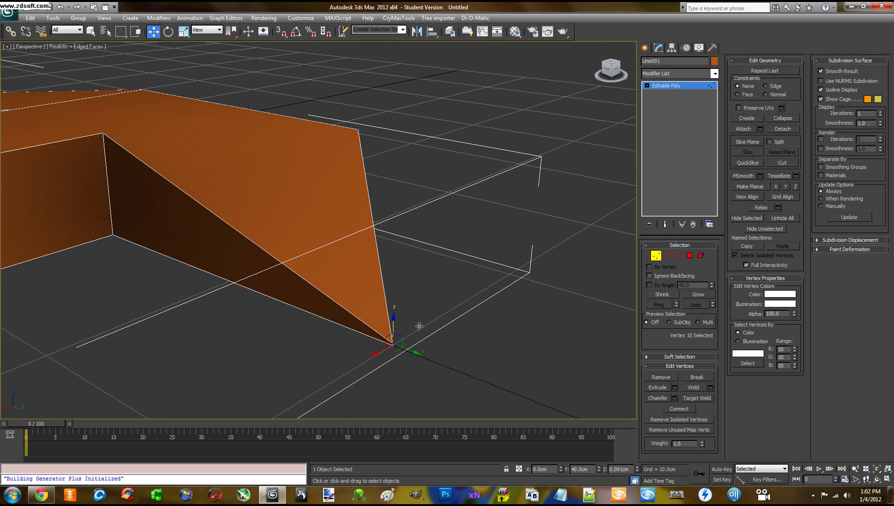
{"action": "middle_click_drag", "start_coordinate": [421, 322], "coordinate": [158, 205], "text": "alt"}
{"action": "scroll", "coordinate": [375, 277], "scroll_direction": "down", "scroll_amount": 3}
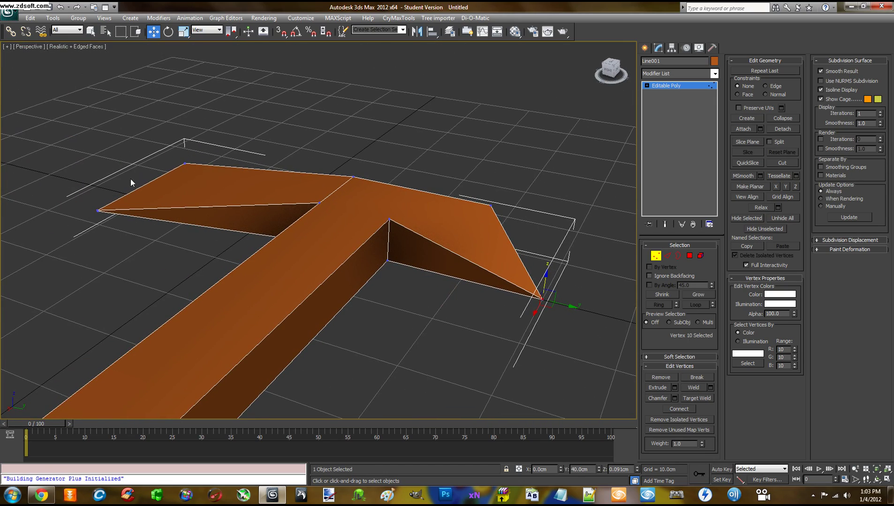
{"action": "middle_click_drag", "start_coordinate": [514, 252], "coordinate": [431, 228], "text": "alt"}
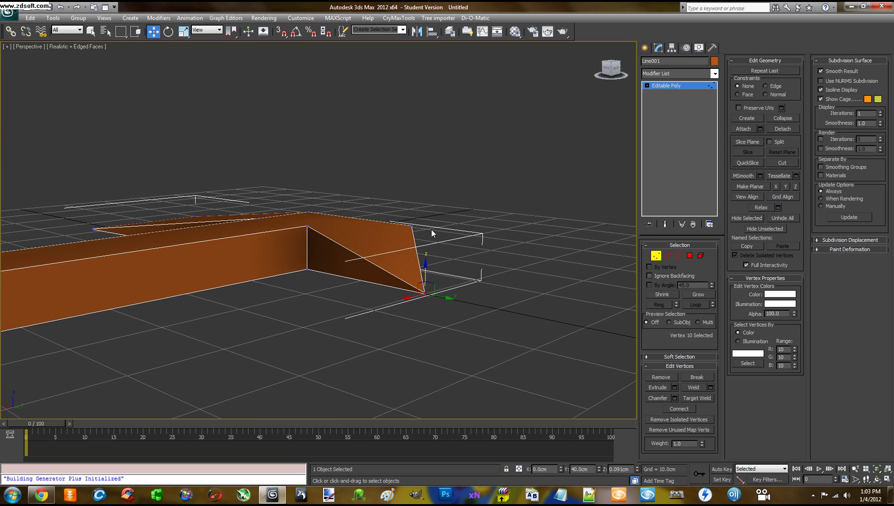
{"action": "left_click_drag", "start_coordinate": [431, 229], "coordinate": [430, 220]}
{"action": "middle_click_drag", "start_coordinate": [431, 221], "coordinate": [377, 321], "text": "alt"}
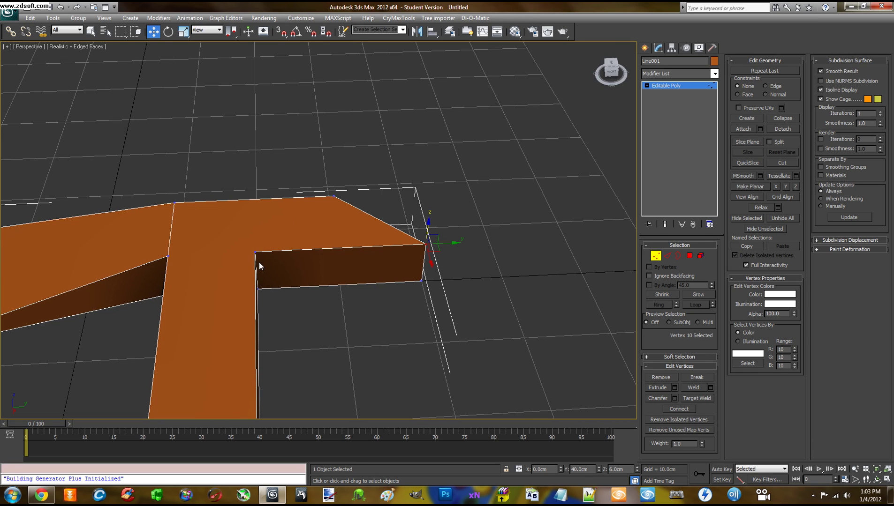
{"action": "left_click", "coordinate": [286, 173]}
{"action": "key", "text": "t"}
{"action": "middle_click_drag", "start_coordinate": [297, 262], "coordinate": [330, 249]}
{"action": "scroll", "coordinate": [329, 250], "scroll_direction": "up", "scroll_amount": 8}
{"action": "scroll", "coordinate": [352, 274], "scroll_direction": "up", "scroll_amount": 3}
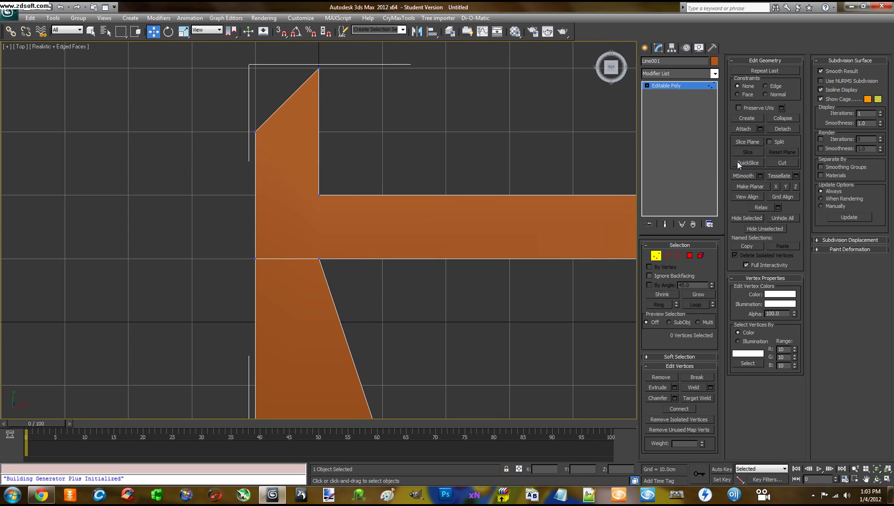
{"action": "left_click", "coordinate": [281, 31]}
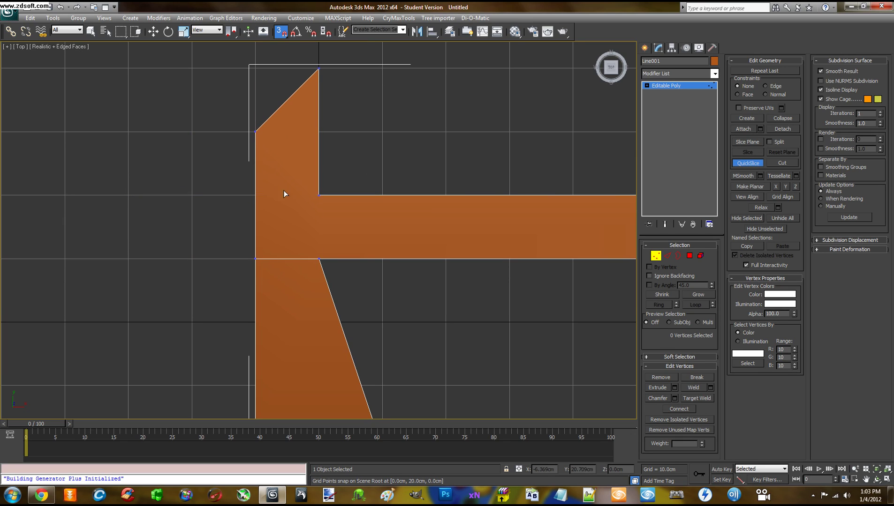
{"action": "left_click", "coordinate": [191, 195]}
{"action": "key", "text": "w"}
{"action": "middle_click_drag", "start_coordinate": [447, 272], "coordinate": [421, 337], "text": "alt"}
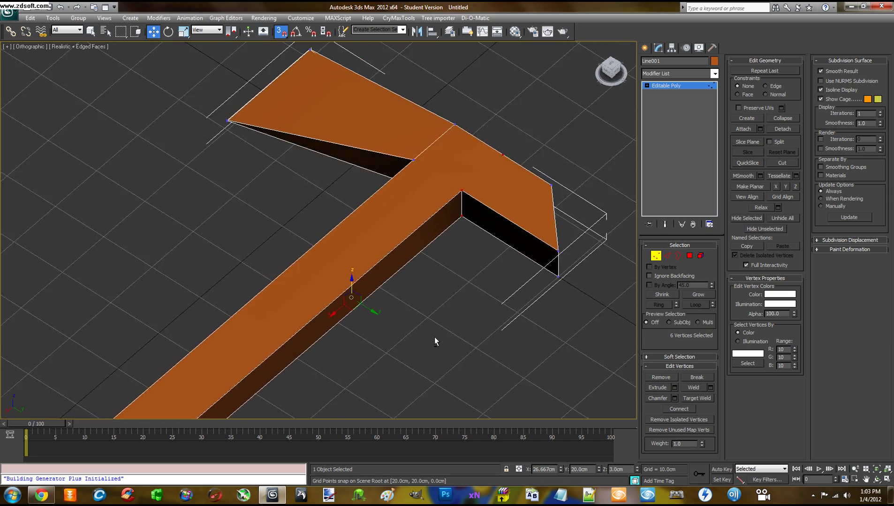
{"action": "left_click", "coordinate": [441, 338]}
{"action": "left_click", "coordinate": [93, 47]}
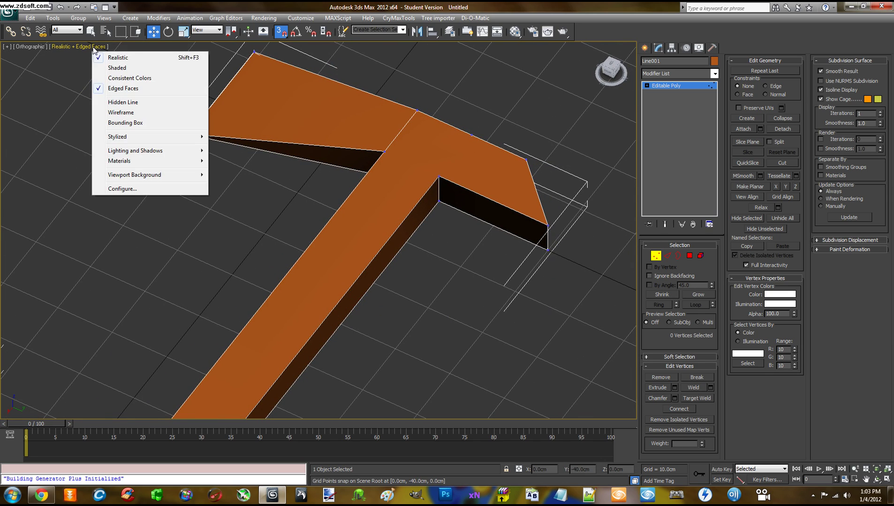
{"action": "left_click", "coordinate": [123, 88]}
{"action": "left_click", "coordinate": [62, 46]}
{"action": "left_click", "coordinate": [93, 88]}
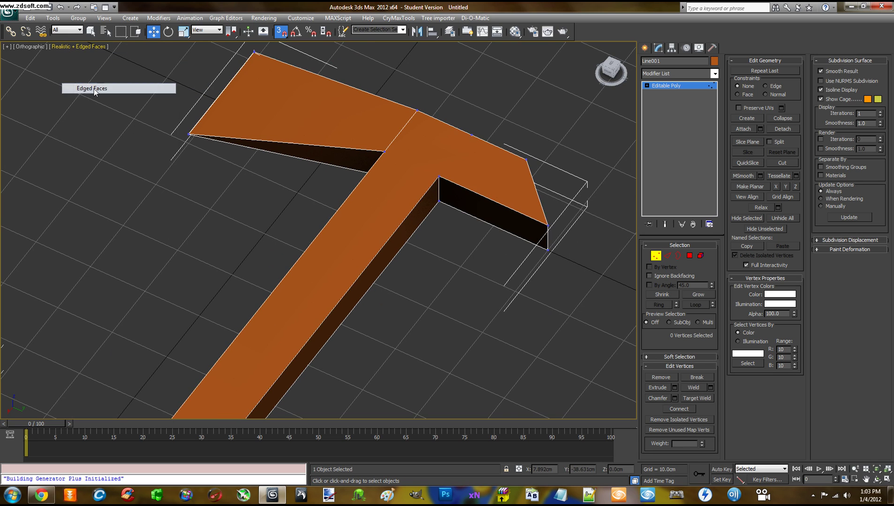
{"action": "mouse_move", "coordinate": [249, 208]}
{"action": "middle_mouse_down", "text": "alt"}
{"action": "mouse_move", "coordinate": [208, 208]}
{"action": "mouse_move", "coordinate": [246, 209]}
{"action": "middle_mouse_up", "text": "alt"}
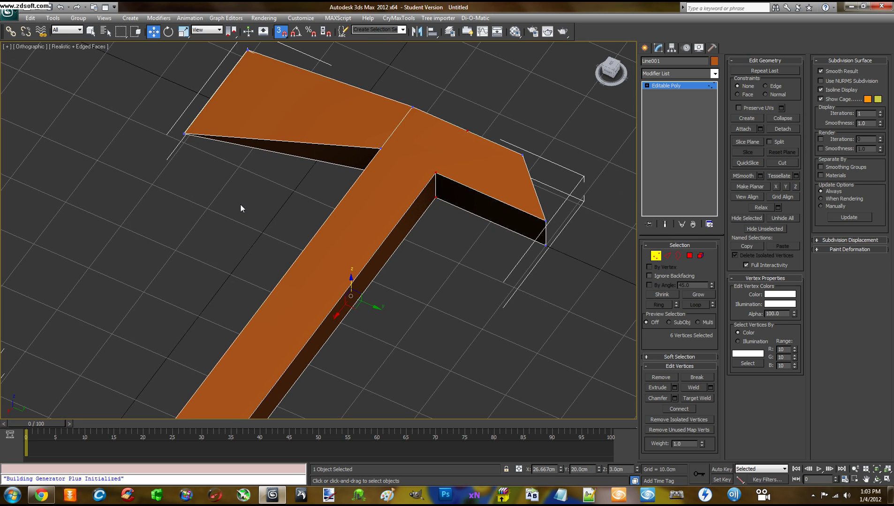
{"action": "middle_click_drag", "start_coordinate": [235, 211], "coordinate": [296, 218], "text": "alt"}
{"action": "scroll", "coordinate": [238, 218], "scroll_direction": "up", "scroll_amount": 3}
{"action": "mouse_move", "coordinate": [239, 219]}
{"action": "middle_mouse_down"}
{"action": "mouse_move", "coordinate": [264, 211]}
{"action": "mouse_move", "coordinate": [238, 201]}
{"action": "middle_mouse_up"}
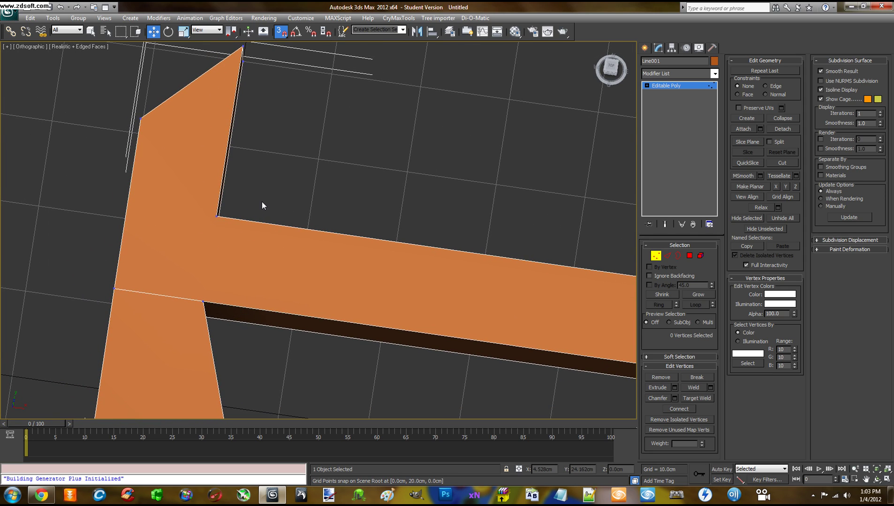
- In Top view, QuickSlice an edge from left of the head to its inner corner vertex
{"action": "key", "text": "t"}
{"action": "key", "text": "z"}
{"action": "scroll", "coordinate": [250, 209], "scroll_direction": "up", "scroll_amount": 5}
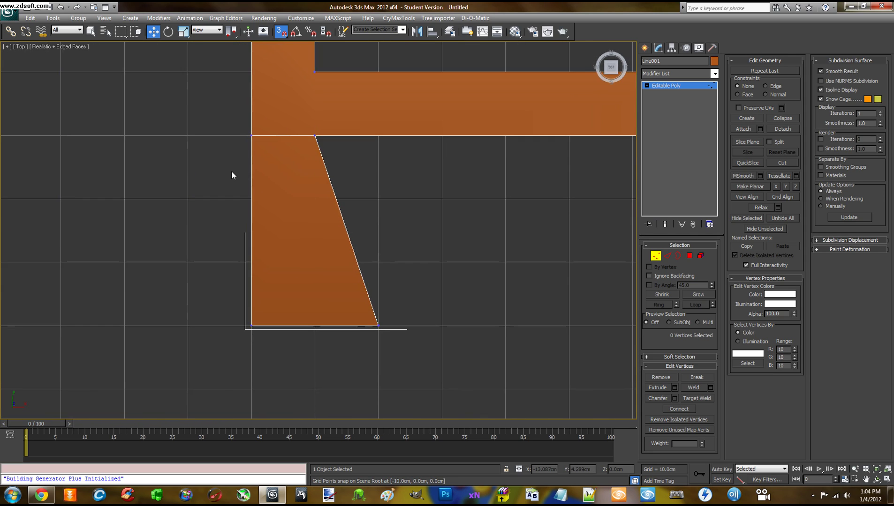
{"action": "scroll", "coordinate": [231, 176], "scroll_direction": "down", "scroll_amount": 2}
{"action": "left_click", "coordinate": [668, 256]}
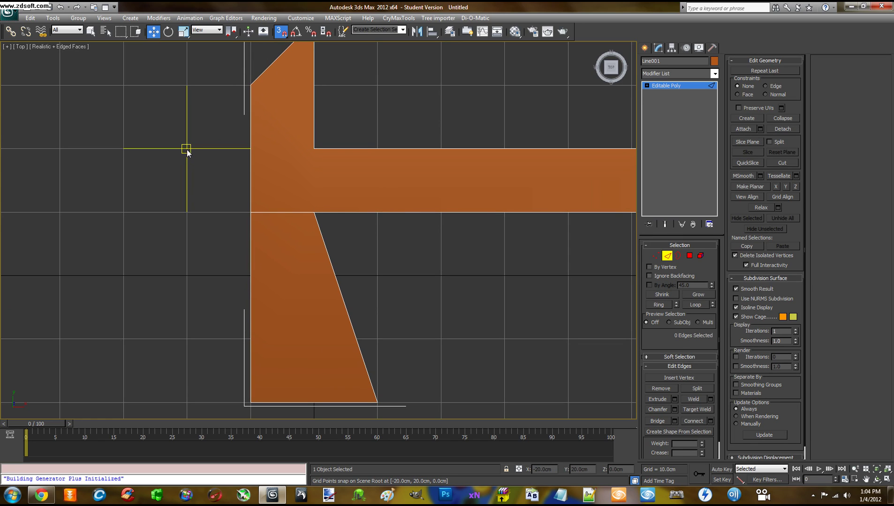
{"action": "left_click", "coordinate": [743, 165]}
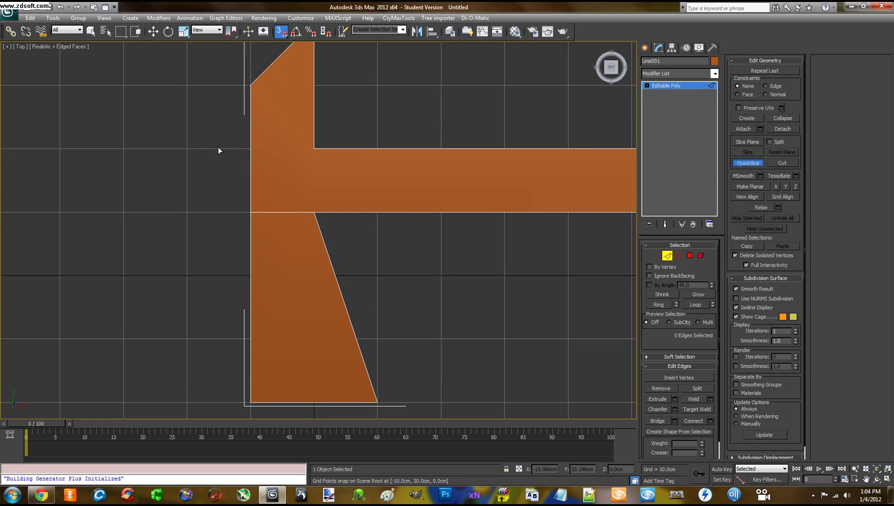
{"action": "left_click", "coordinate": [187, 148]}
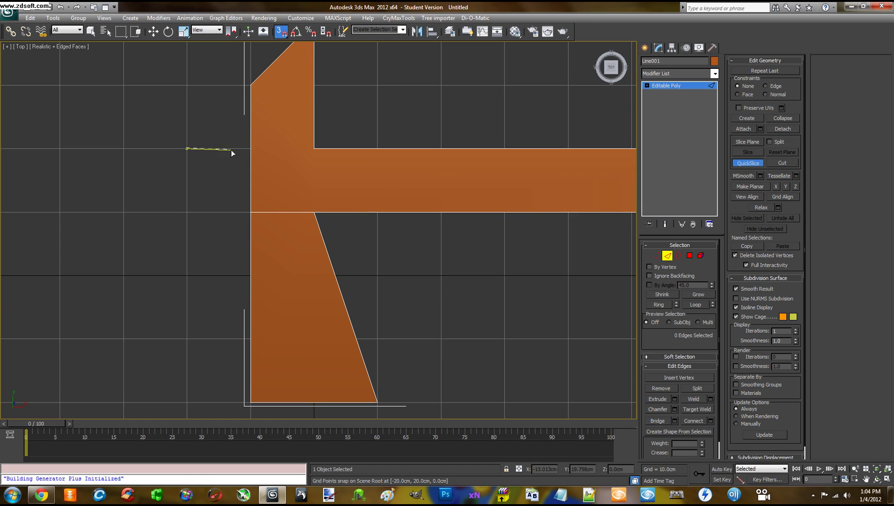
{"action": "left_click", "coordinate": [313, 149]}
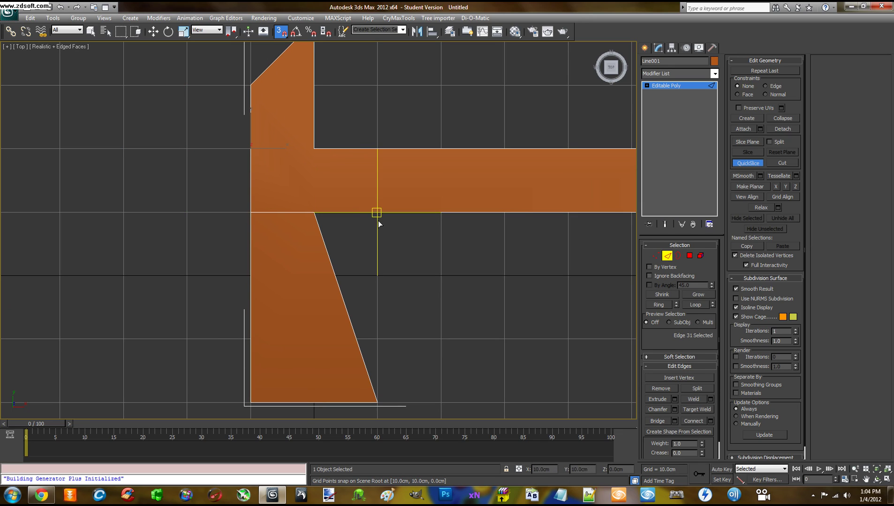
- Orbit to a near-front angle and frame the head junction to inspect the slice
{"action": "left_click", "coordinate": [666, 256]}
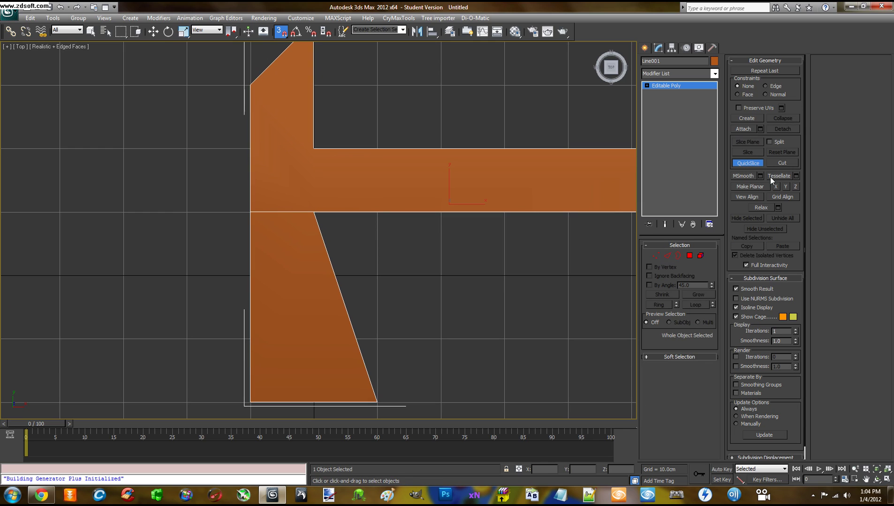
{"action": "key", "text": "w"}
{"action": "middle_click_drag", "start_coordinate": [586, 234], "coordinate": [359, 281], "text": "alt"}
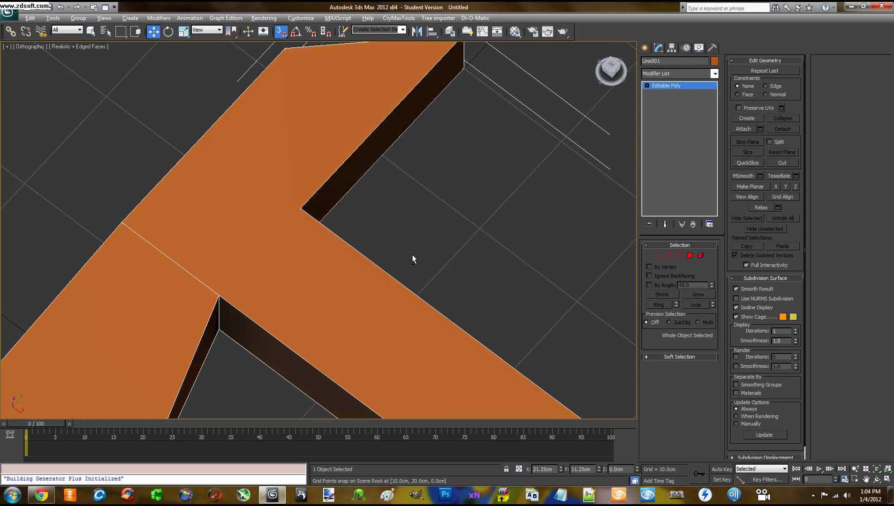
{"action": "middle_click_drag", "start_coordinate": [413, 259], "coordinate": [329, 299], "text": "alt"}
{"action": "key", "text": "z"}
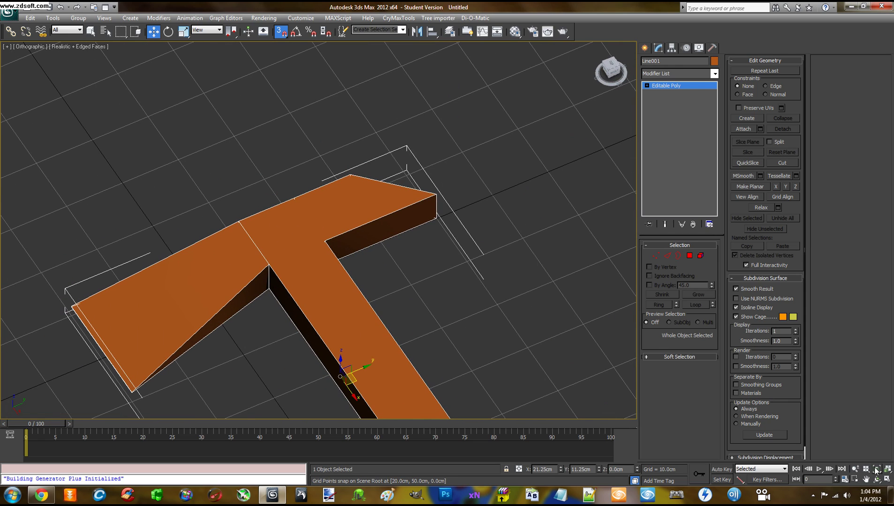
{"action": "left_click", "coordinate": [886, 479]}
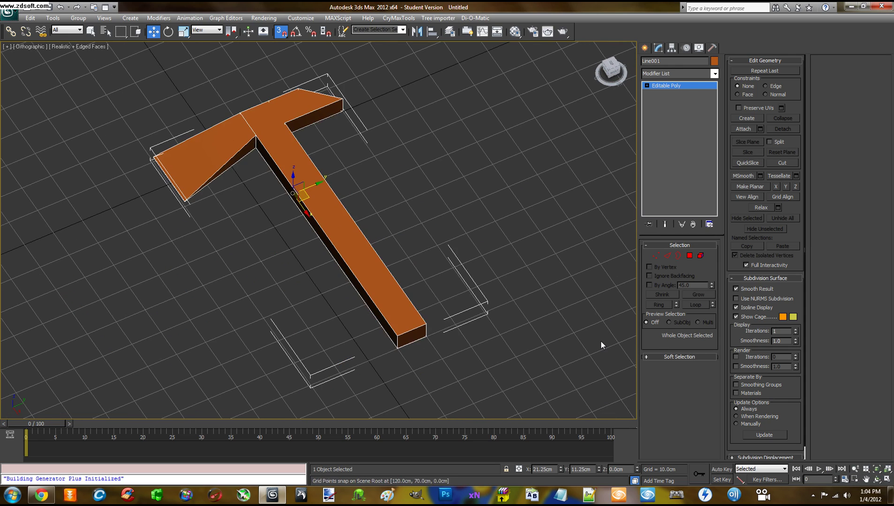
{"action": "middle_click_drag", "start_coordinate": [561, 313], "coordinate": [226, 258]}
{"action": "scroll", "coordinate": [345, 359], "scroll_direction": "up", "scroll_amount": 3}
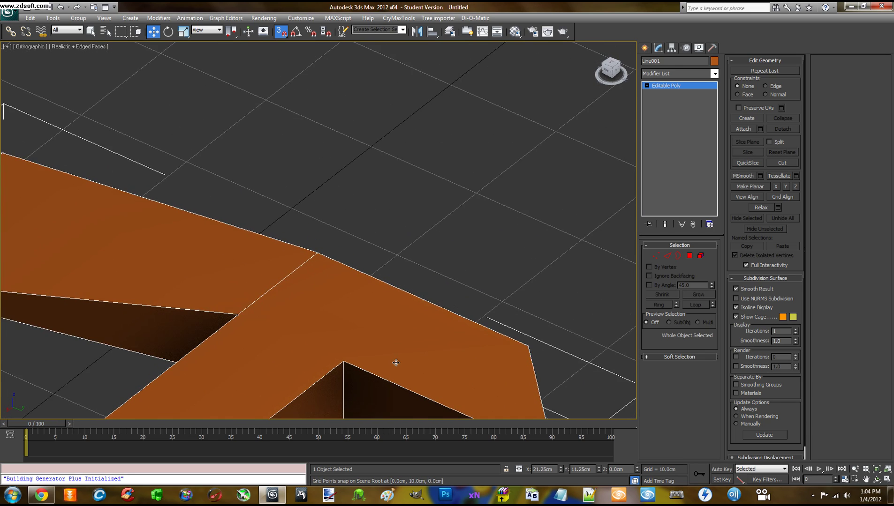
{"action": "middle_click_drag", "start_coordinate": [393, 363], "coordinate": [359, 301]}
- Toggle the Edged Faces display off and back on, returning to Edge level
{"action": "left_click", "coordinate": [86, 46]}
{"action": "left_click", "coordinate": [95, 89]}
{"action": "left_click", "coordinate": [62, 47]}
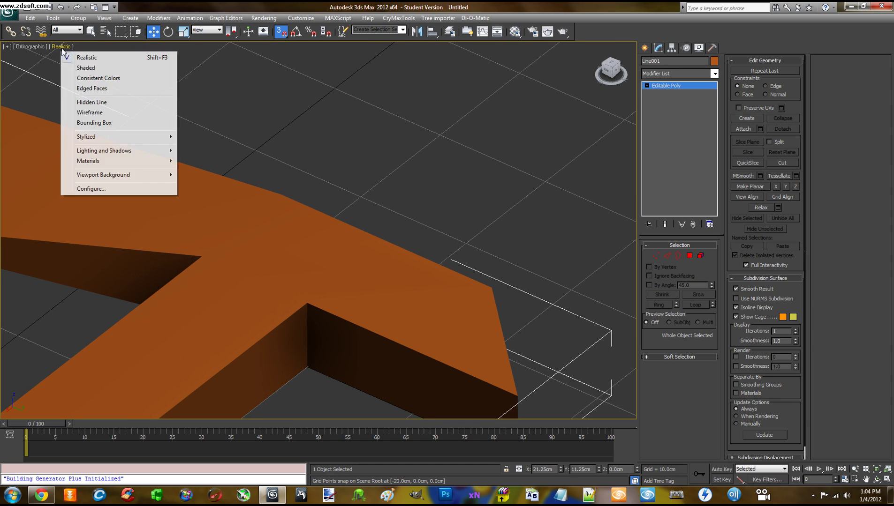
{"action": "left_click", "coordinate": [98, 88]}
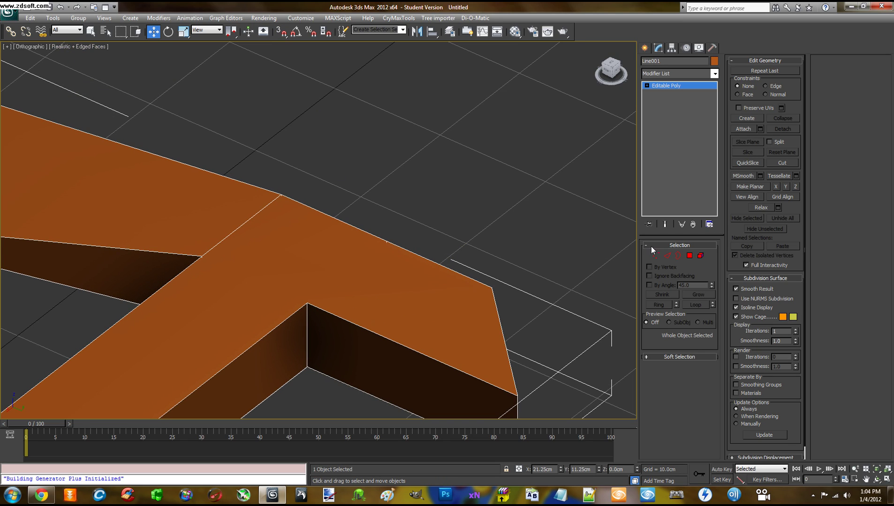
{"action": "left_click", "coordinate": [666, 257]}
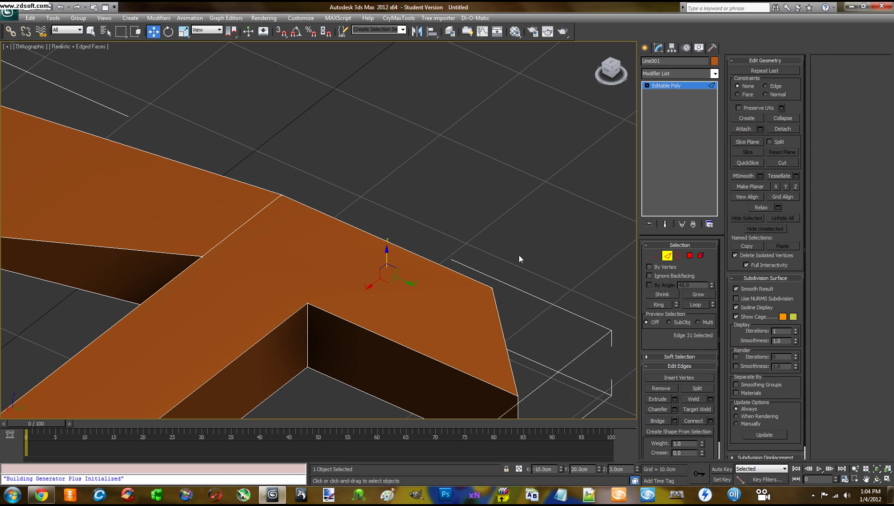
- Clear the edge selection and frame the T-shaped slab from a low Perspective angle
{"action": "left_click", "coordinate": [396, 248]}
{"action": "middle_click_drag", "start_coordinate": [365, 274], "coordinate": [375, 300], "text": "alt"}
{"action": "scroll", "coordinate": [376, 299], "scroll_direction": "down", "scroll_amount": 6}
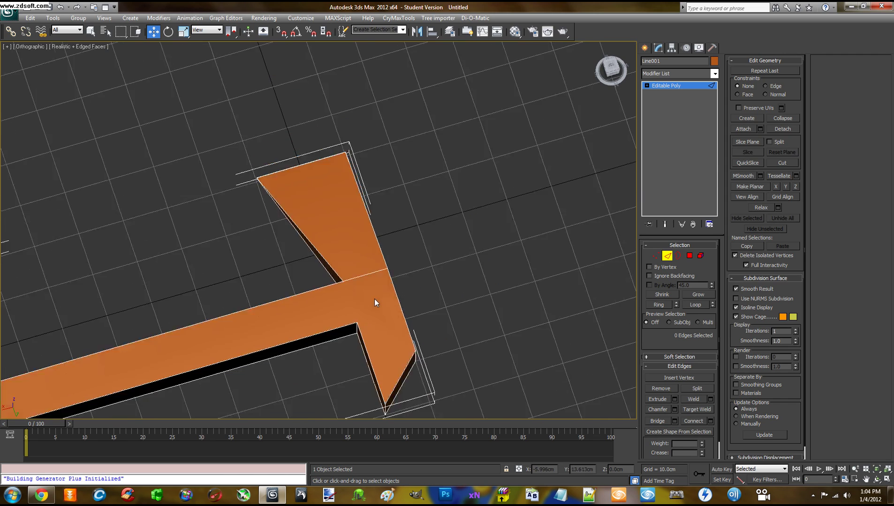
{"action": "key", "text": "p"}
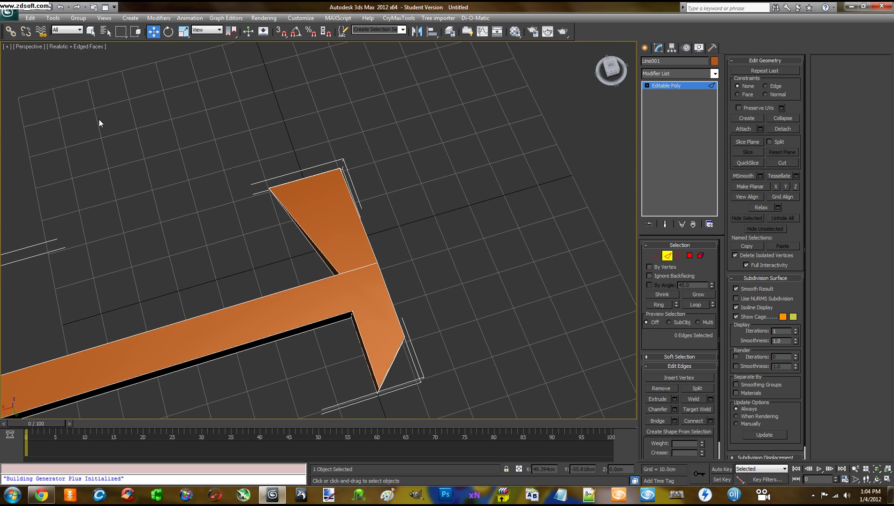
{"action": "middle_click_drag", "start_coordinate": [300, 223], "coordinate": [296, 245], "text": "alt"}
{"action": "scroll", "coordinate": [305, 260], "scroll_direction": "up", "scroll_amount": 4}
{"action": "middle_click_drag", "start_coordinate": [313, 275], "coordinate": [297, 296]}
{"action": "scroll", "coordinate": [198, 211], "scroll_direction": "up", "scroll_amount": 2}
{"action": "scroll", "coordinate": [297, 295], "scroll_direction": "up", "scroll_amount": 2}
{"action": "middle_click_drag", "start_coordinate": [365, 278], "coordinate": [257, 320]}
{"action": "middle_click_drag", "start_coordinate": [388, 274], "coordinate": [244, 165], "text": "alt"}
- At Vertex level, select the vertices on the axe head
{"action": "scroll", "coordinate": [245, 178], "scroll_direction": "down", "scroll_amount": 5}
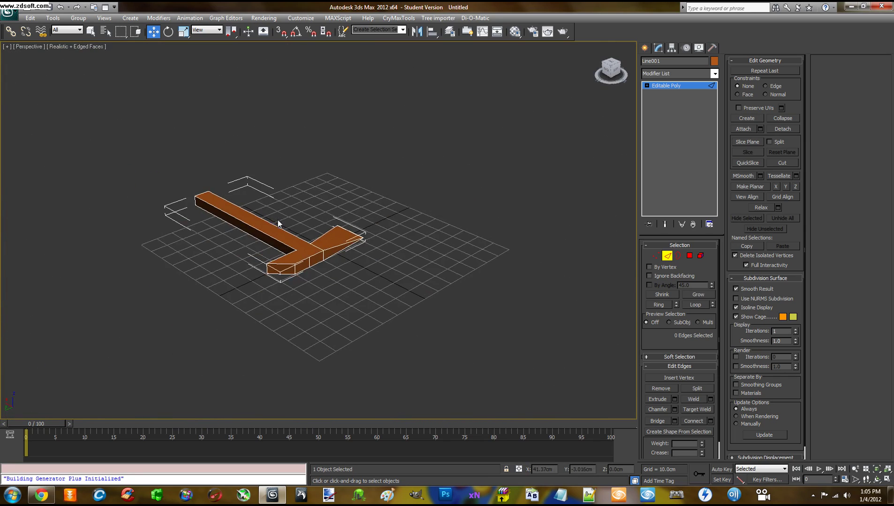
{"action": "scroll", "coordinate": [281, 223], "scroll_direction": "up", "scroll_amount": 5}
{"action": "middle_click_drag", "start_coordinate": [287, 230], "coordinate": [264, 229], "text": "alt"}
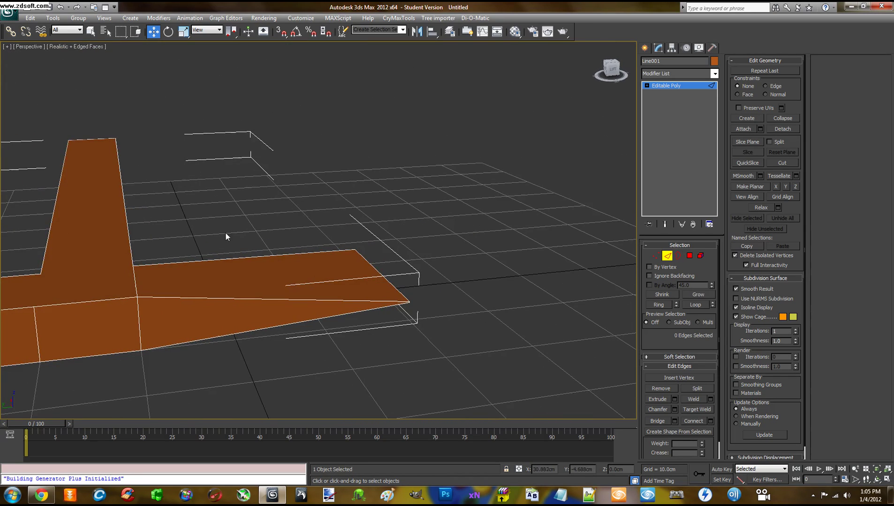
{"action": "middle_click_drag", "start_coordinate": [190, 227], "coordinate": [216, 223], "text": "alt"}
{"action": "left_click", "coordinate": [655, 255]}
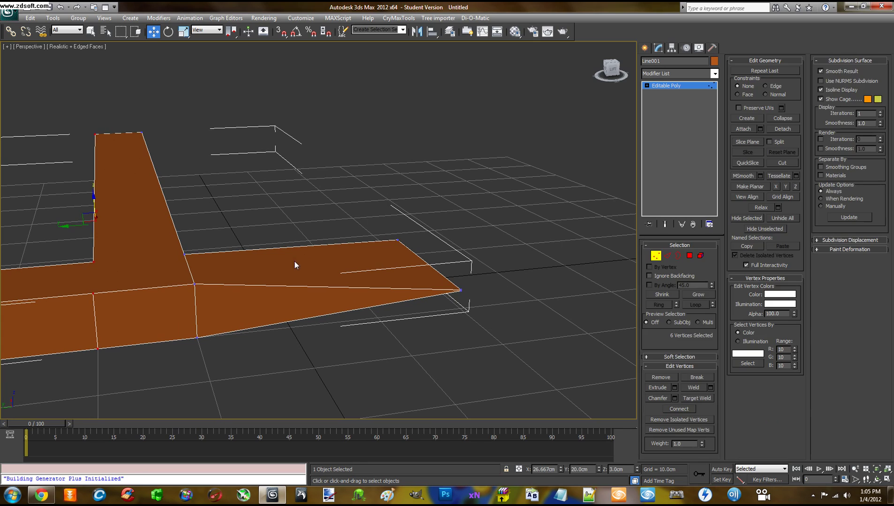
{"action": "left_click", "coordinate": [196, 286]}
{"action": "middle_click_drag", "start_coordinate": [196, 285], "coordinate": [257, 229], "text": "alt"}
- Set the six selected head vertices to Y 10 cm and check from a low front view
{"action": "key", "text": "ctrl+a"}
{"action": "key", "text": "Tab"}
{"action": "type", "text": "10"}
{"action": "key", "text": "Return"}
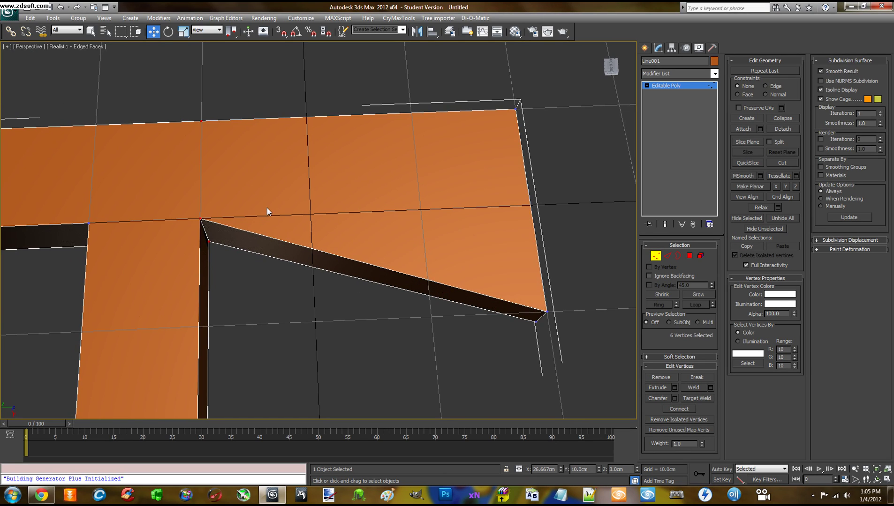
{"action": "middle_click_drag", "start_coordinate": [267, 208], "coordinate": [326, 251], "text": "alt"}
{"action": "scroll", "coordinate": [348, 210], "scroll_direction": "down", "scroll_amount": 5}
{"action": "scroll", "coordinate": [335, 228], "scroll_direction": "up", "scroll_amount": 6}
{"action": "scroll", "coordinate": [326, 251], "scroll_direction": "down", "scroll_amount": 8}
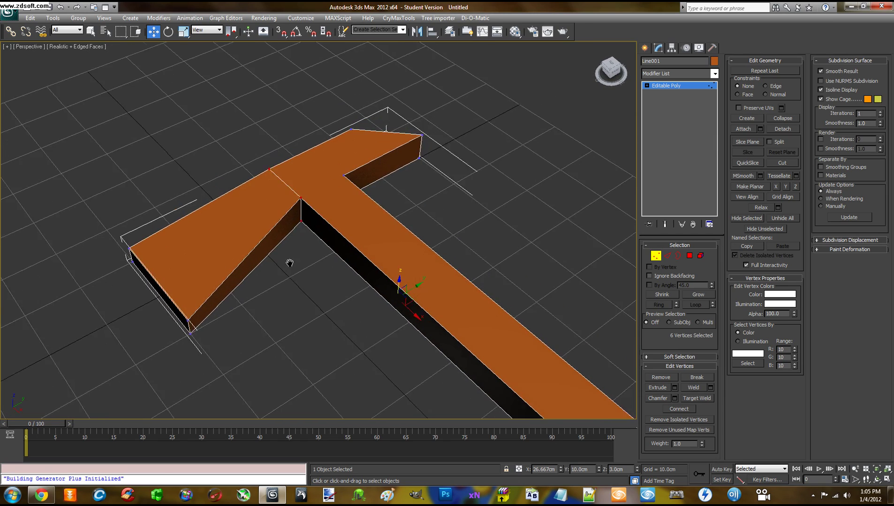
{"action": "scroll", "coordinate": [276, 273], "scroll_direction": "up", "scroll_amount": 6}
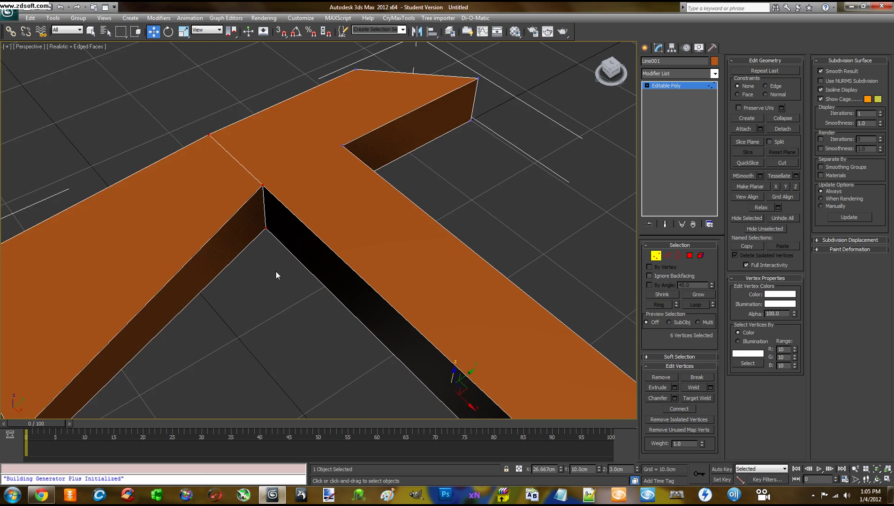
{"action": "scroll", "coordinate": [276, 271], "scroll_direction": "down", "scroll_amount": 3}
{"action": "middle_click_drag", "start_coordinate": [276, 271], "coordinate": [266, 257]}
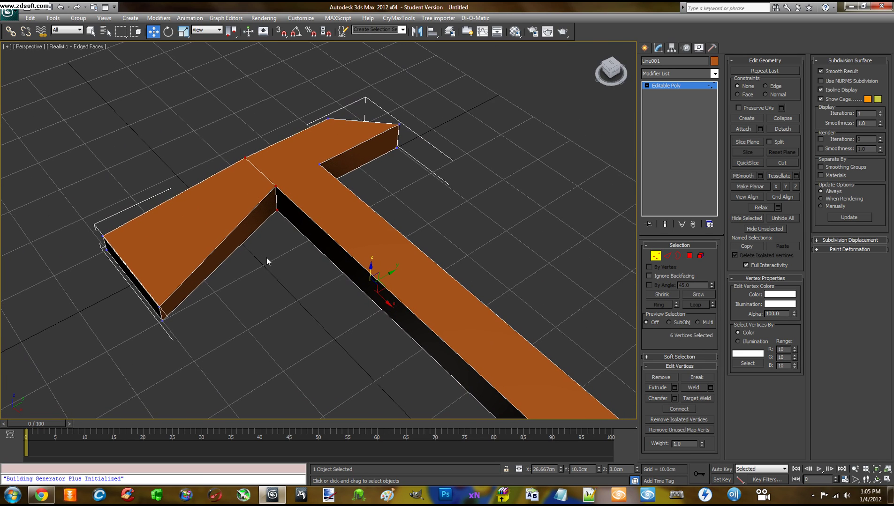